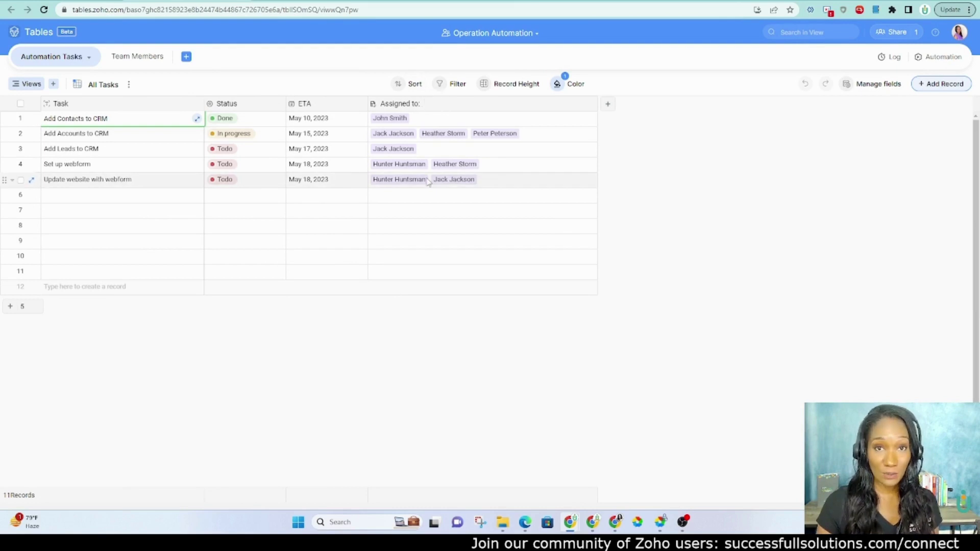
In Team Members, widen the Link to Automation Tasks column so all linked tasks are readable.
click(136, 57)
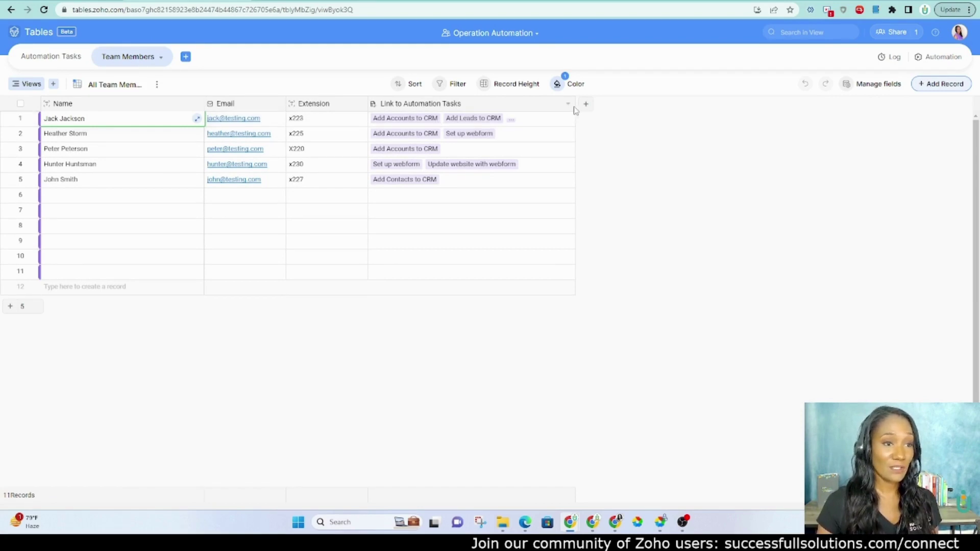
drag(574, 105, 660, 106)
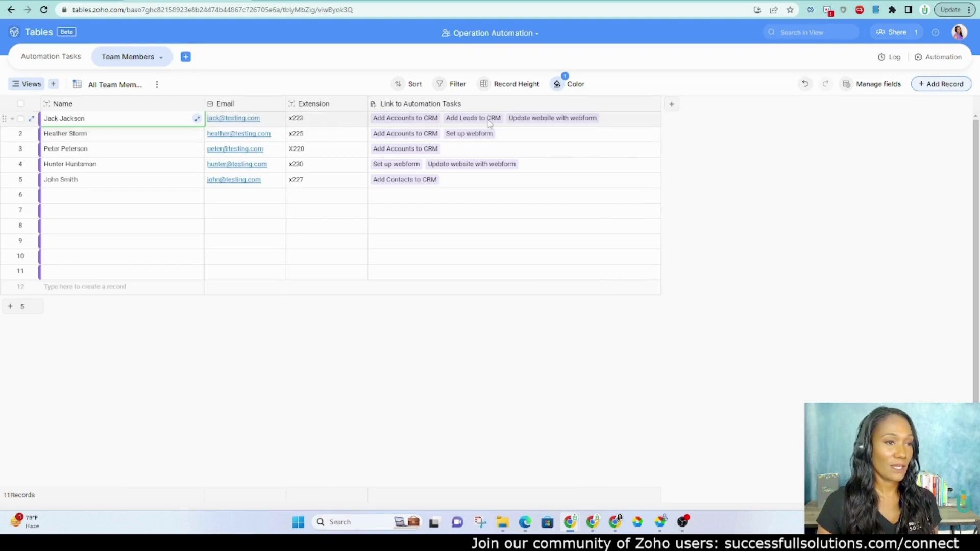
In Automation Tasks, inspect Jack Jackson's linked team member record.
click(36, 61)
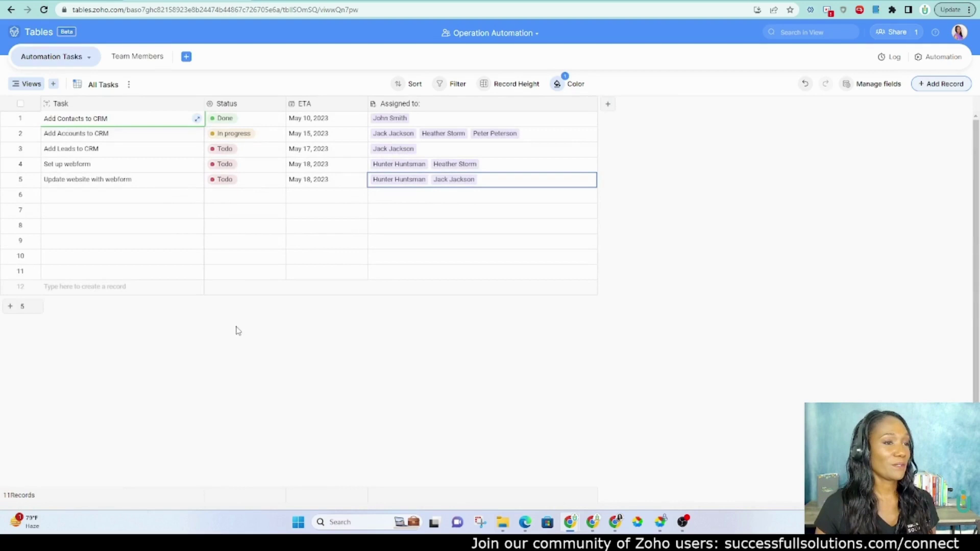
click(462, 182)
click(462, 183)
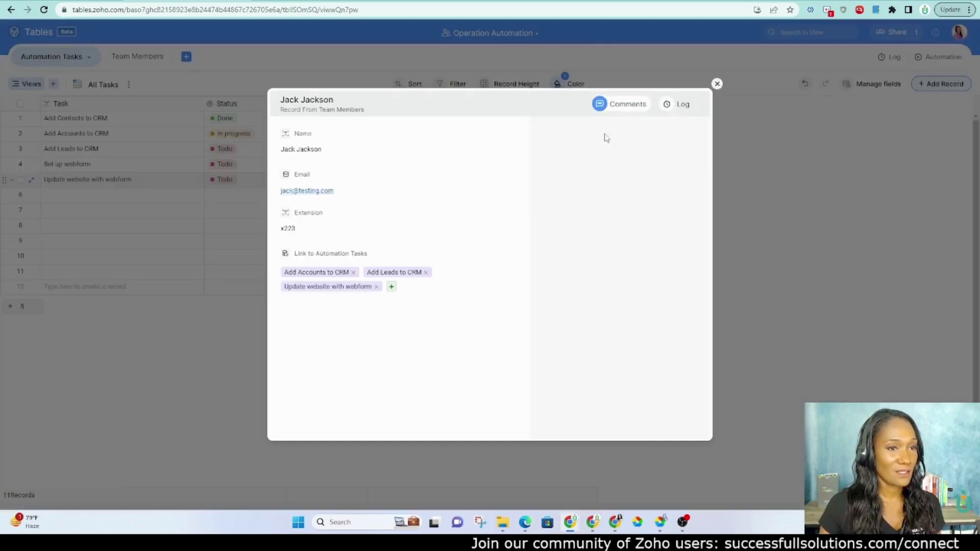
click(717, 85)
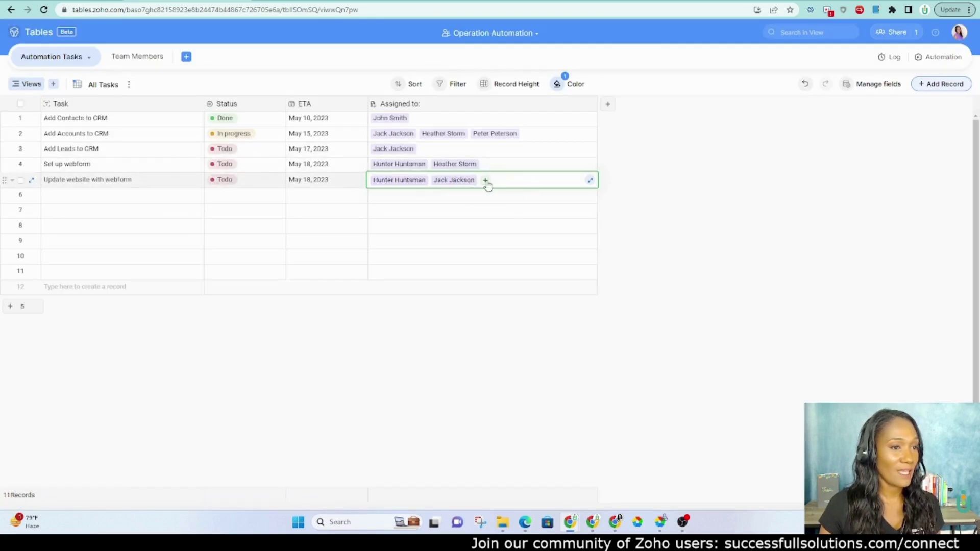
Add Peter Peterson to 'Update website with webform' assignees and check the link in Team Members.
click(485, 181)
click(387, 354)
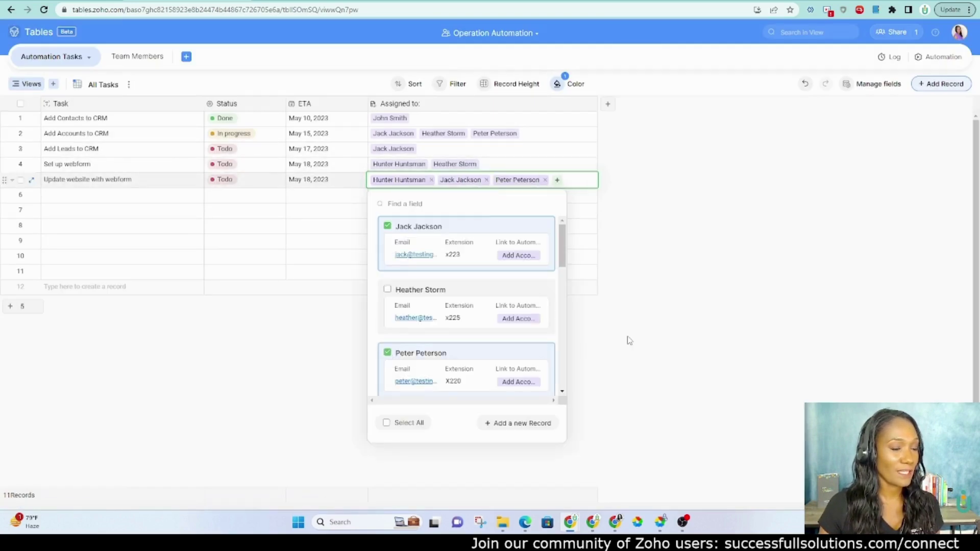
click(642, 290)
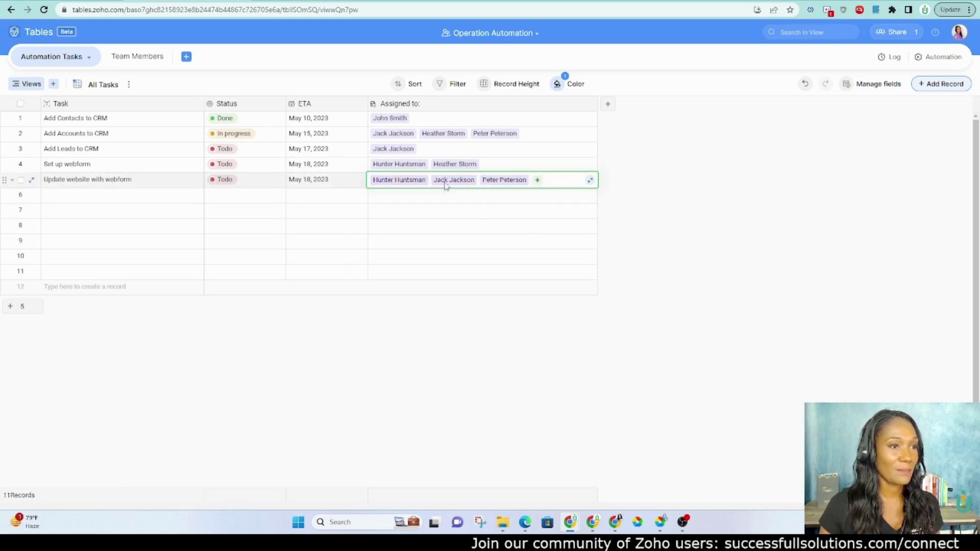
click(128, 60)
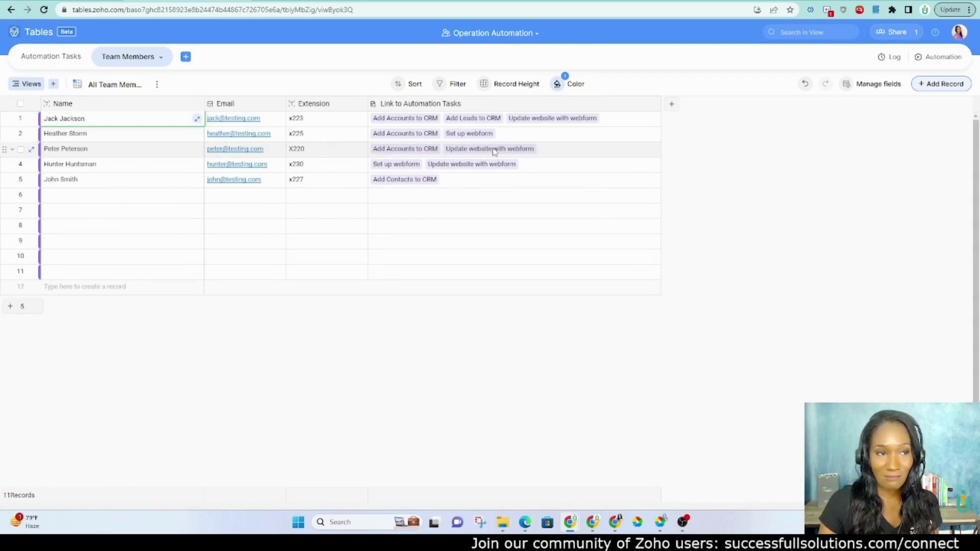
Review the conditions of the overdue row colour rule in Automation Tasks.
click(51, 63)
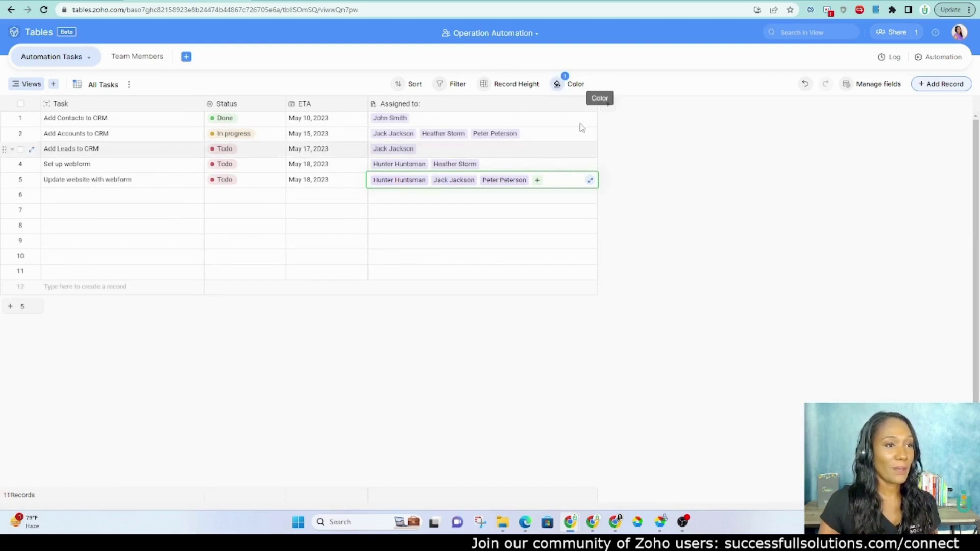
click(567, 84)
mouse_move(395, 136)
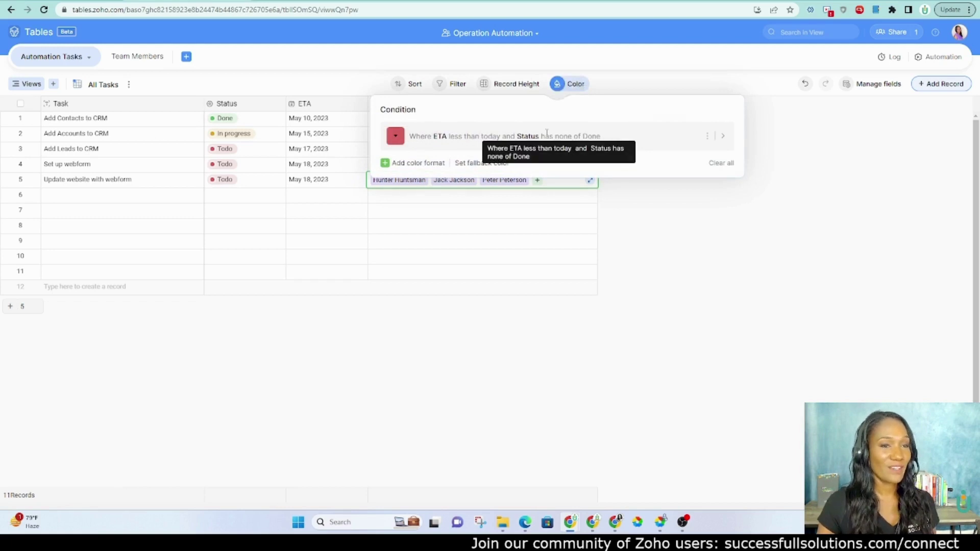
click(521, 138)
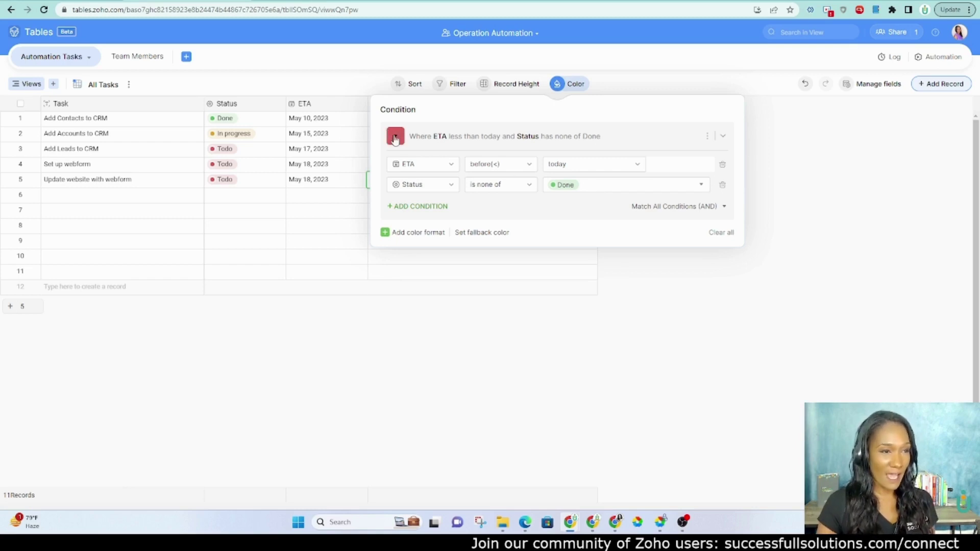
click(726, 316)
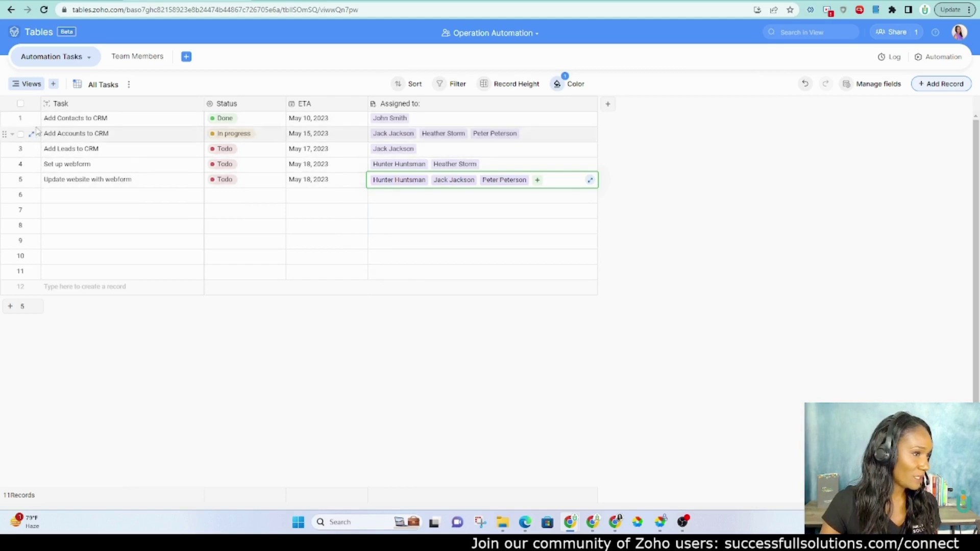
Change the ETA of 'Add Accounts to CRM' from May 15 to May 9, 2023.
click(314, 136)
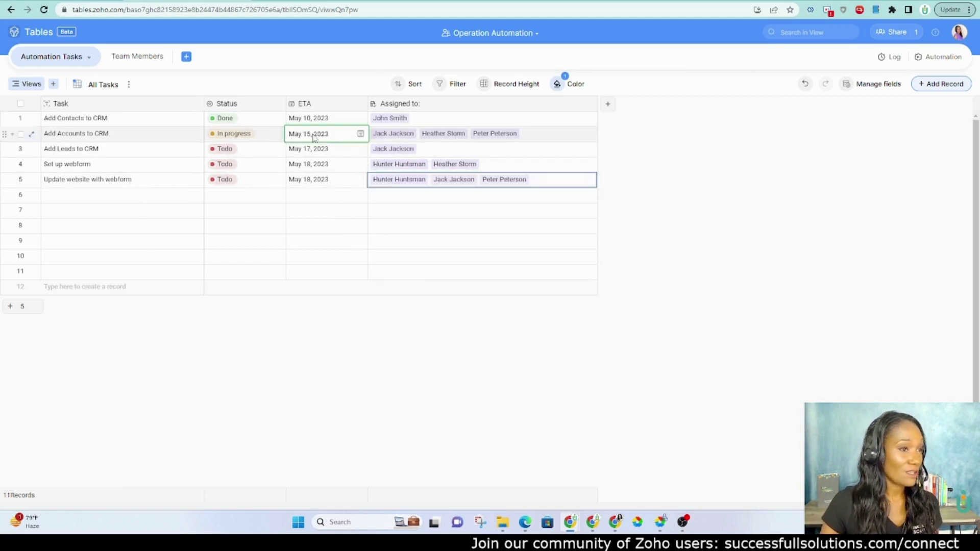
click(353, 134)
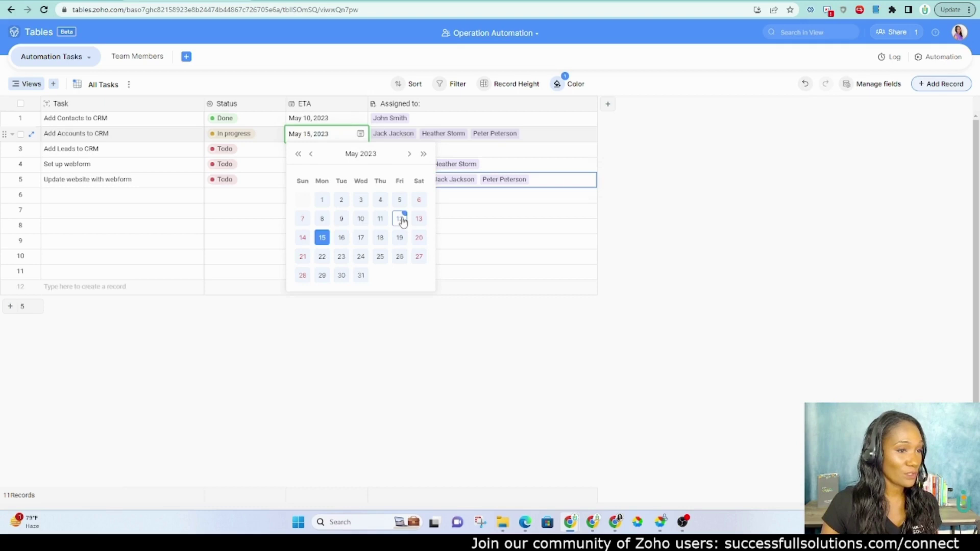
click(340, 219)
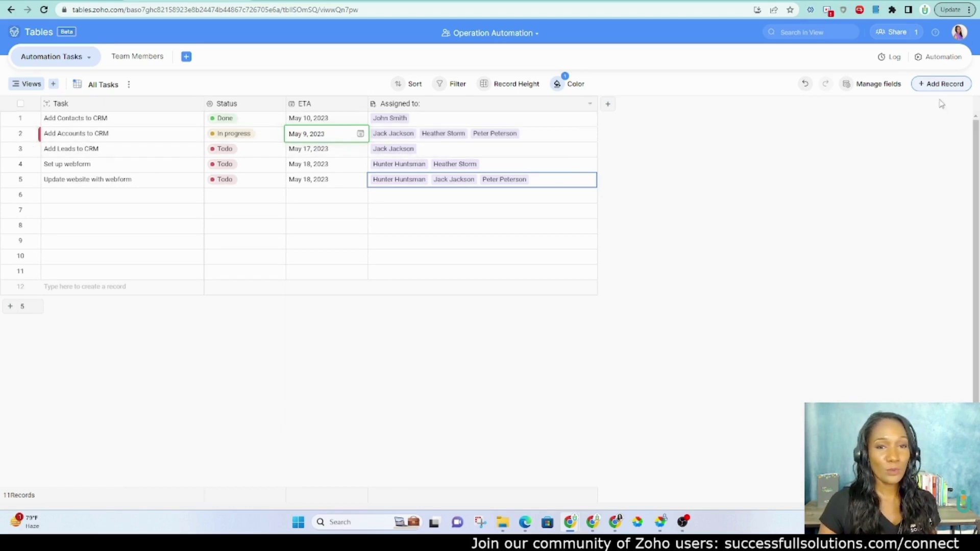
Enter a task named 'Test' in row 6 and add a blank record.
click(119, 194)
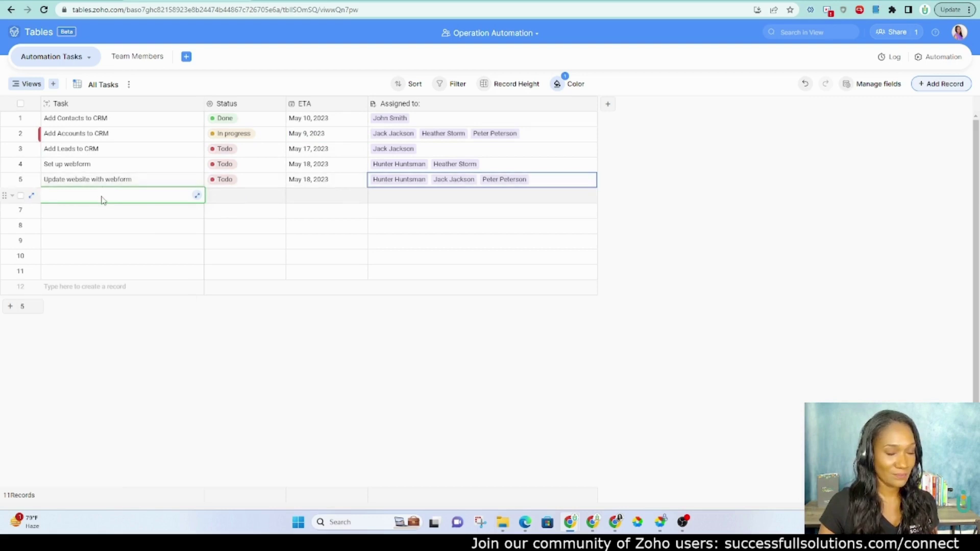
text(Test)
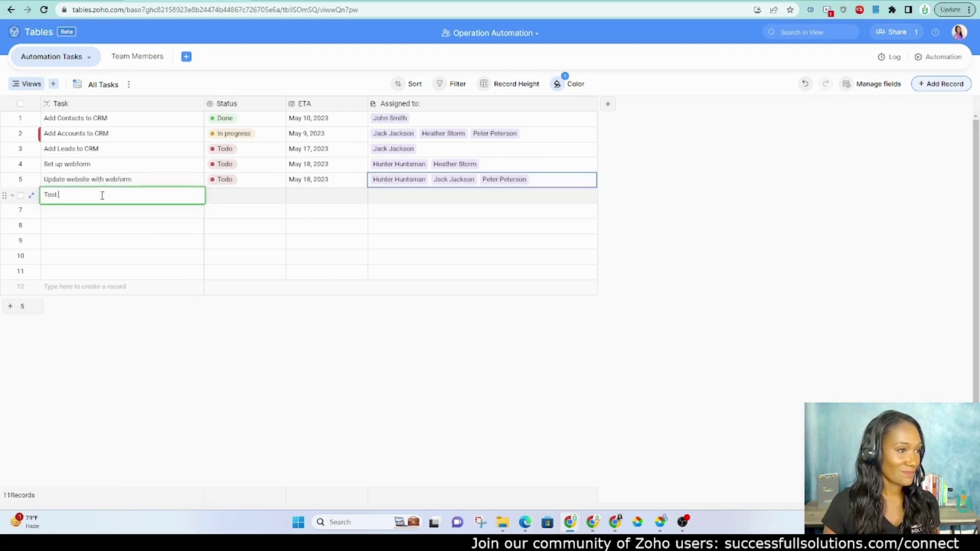
key(Return)
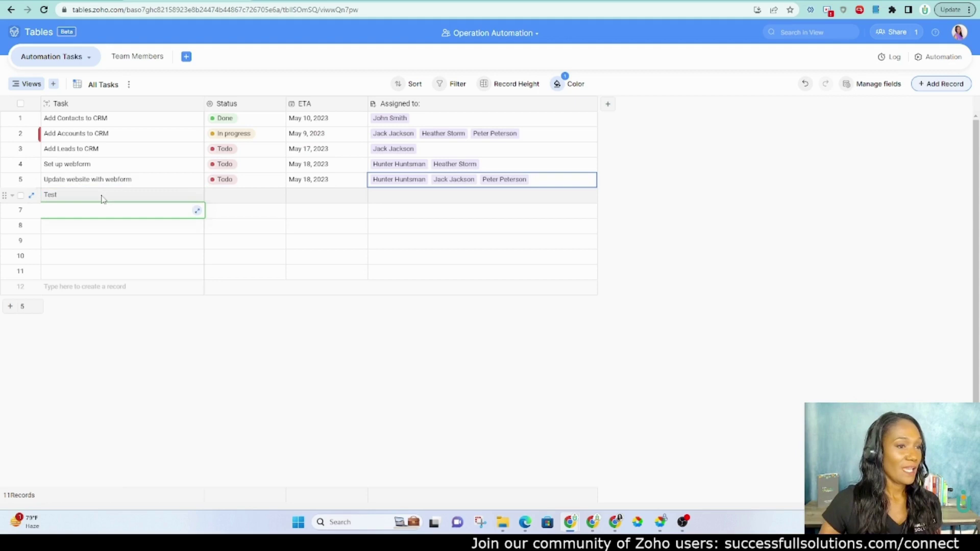
click(928, 86)
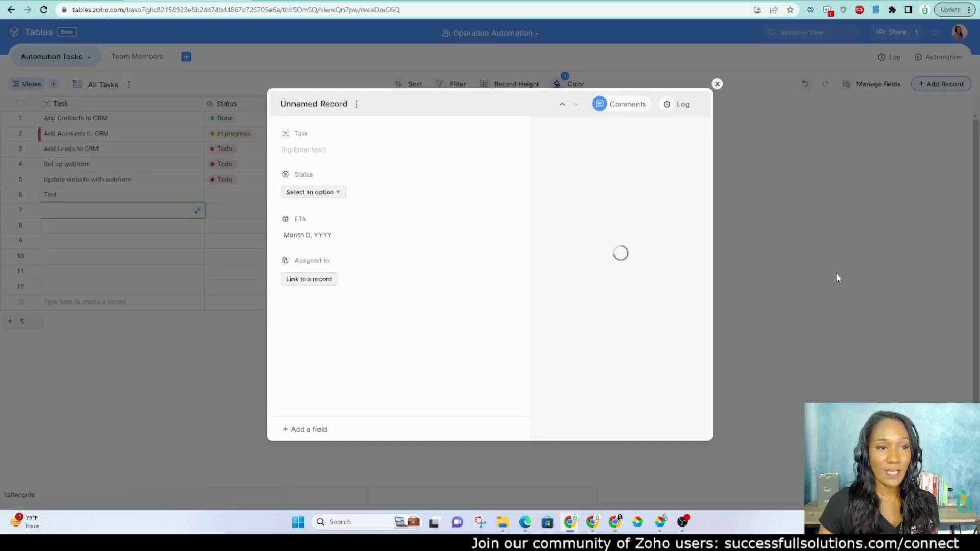
click(717, 84)
Check the field visibility settings, then view the automations list showing Automation 1.
click(873, 84)
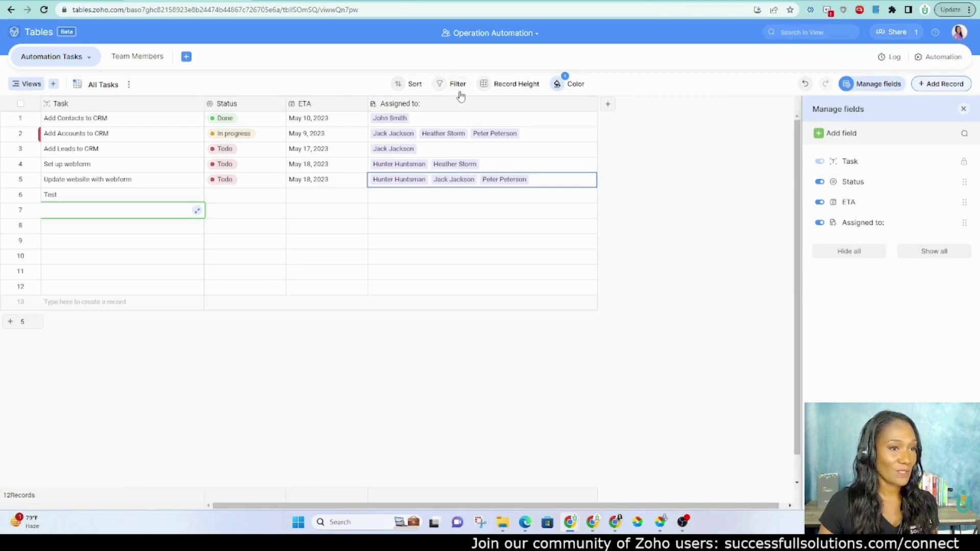
click(963, 110)
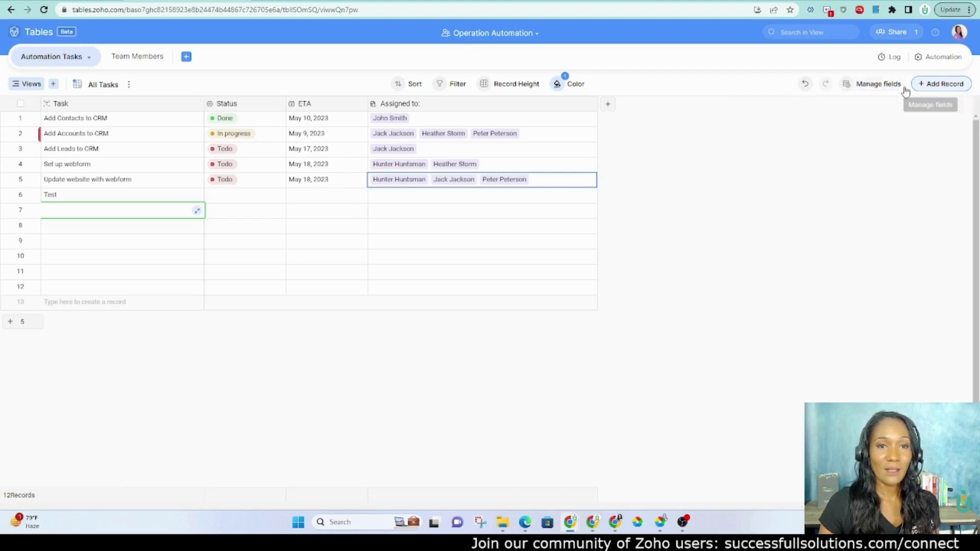
click(942, 58)
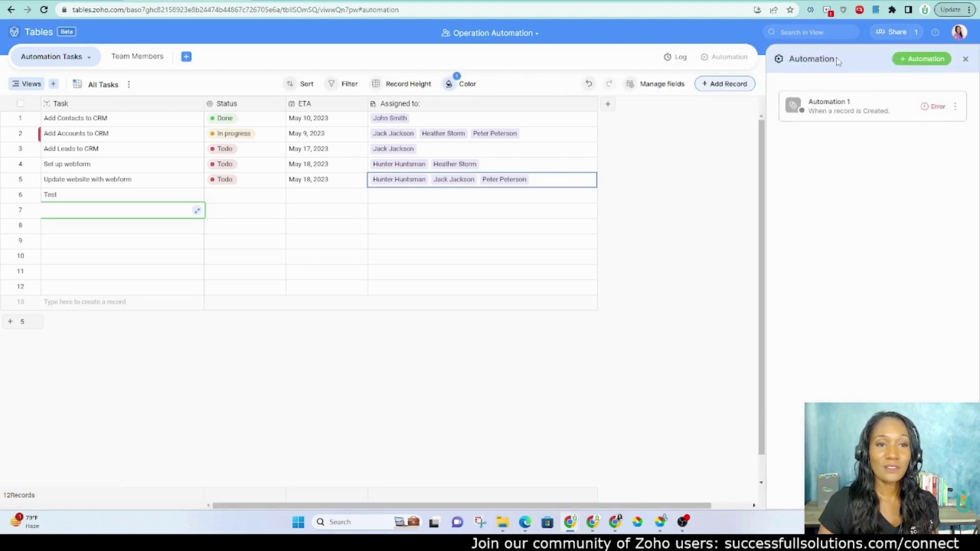
click(828, 104)
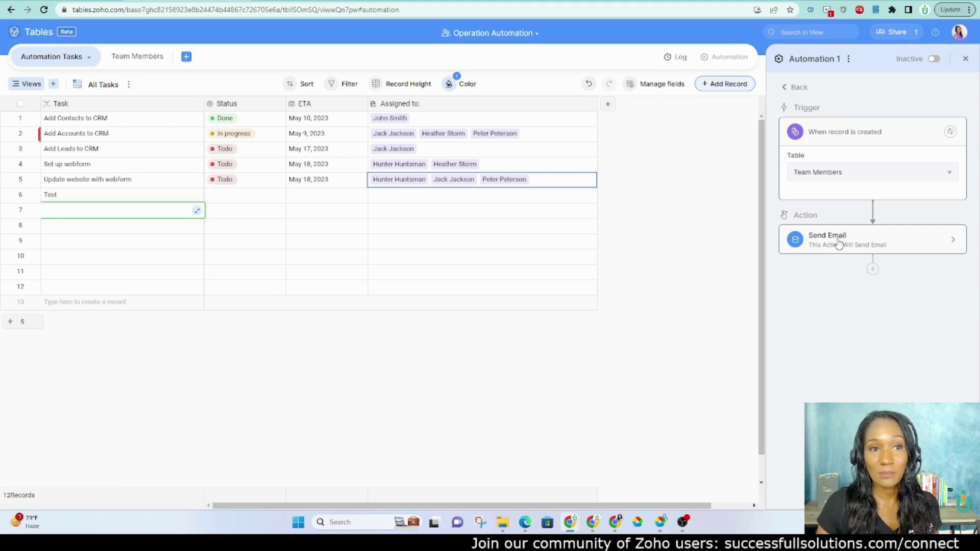
click(789, 88)
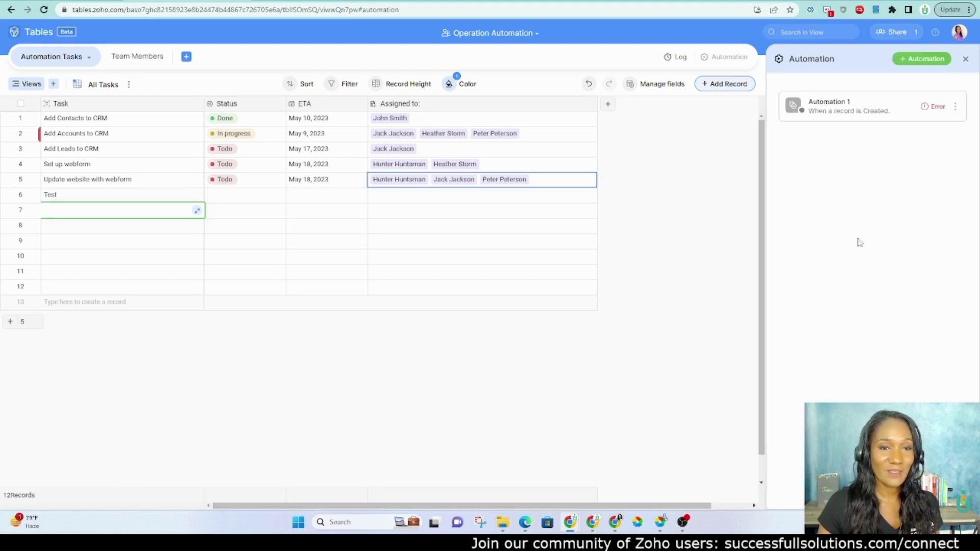
Create Automation 2 with a 'When record is updated' trigger on Automation Tasks, then close it.
click(924, 60)
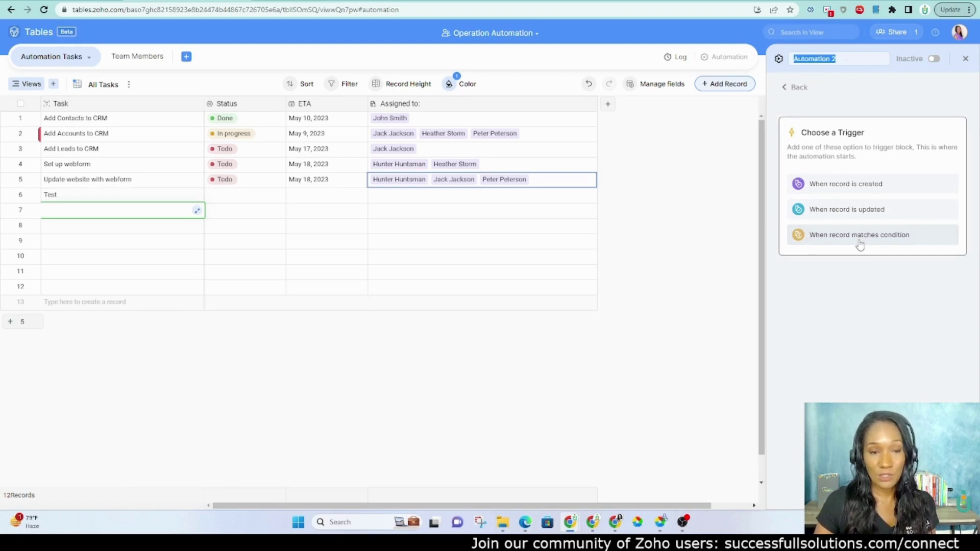
click(838, 218)
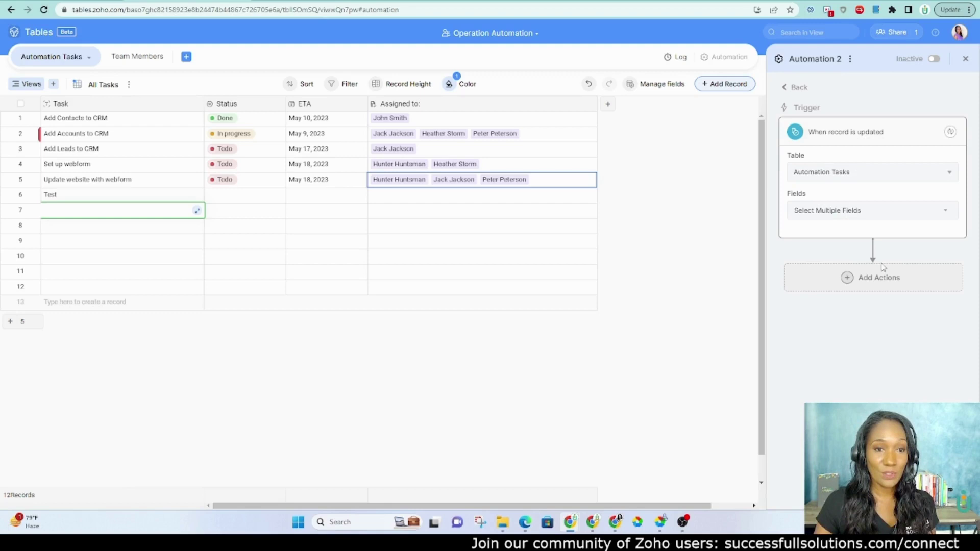
click(824, 176)
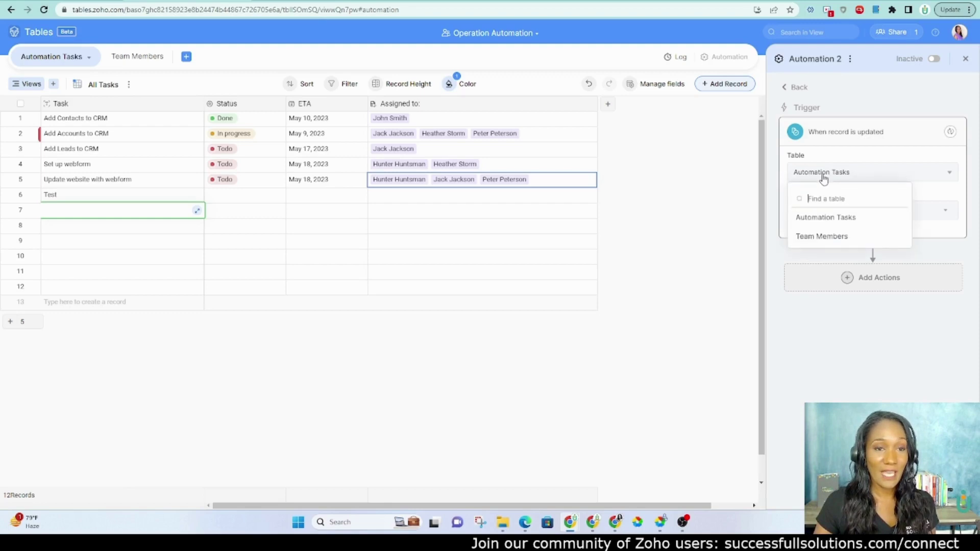
click(826, 217)
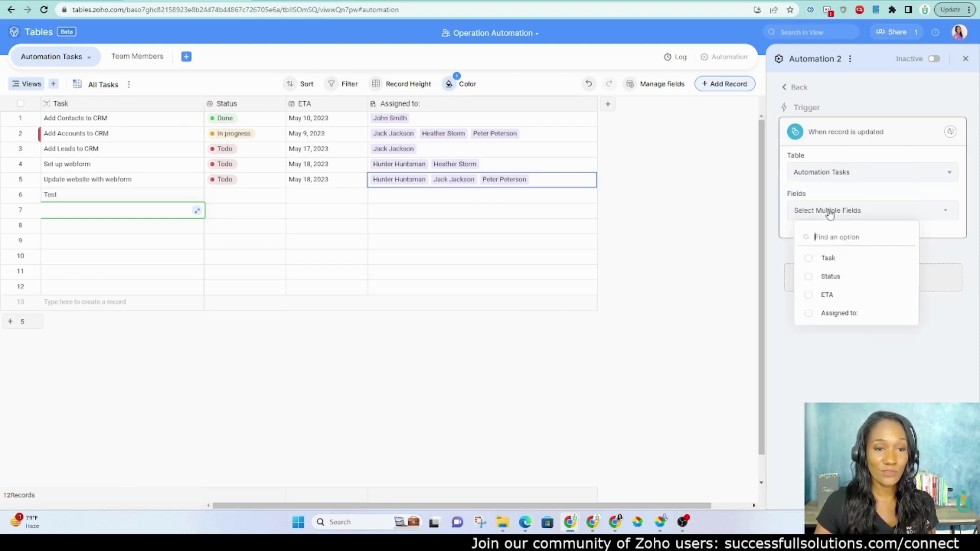
click(781, 222)
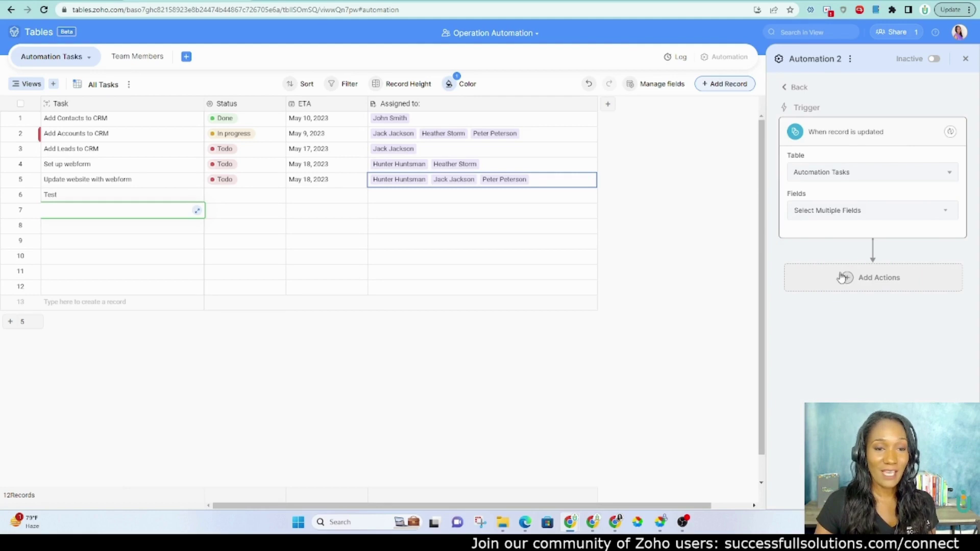
click(859, 279)
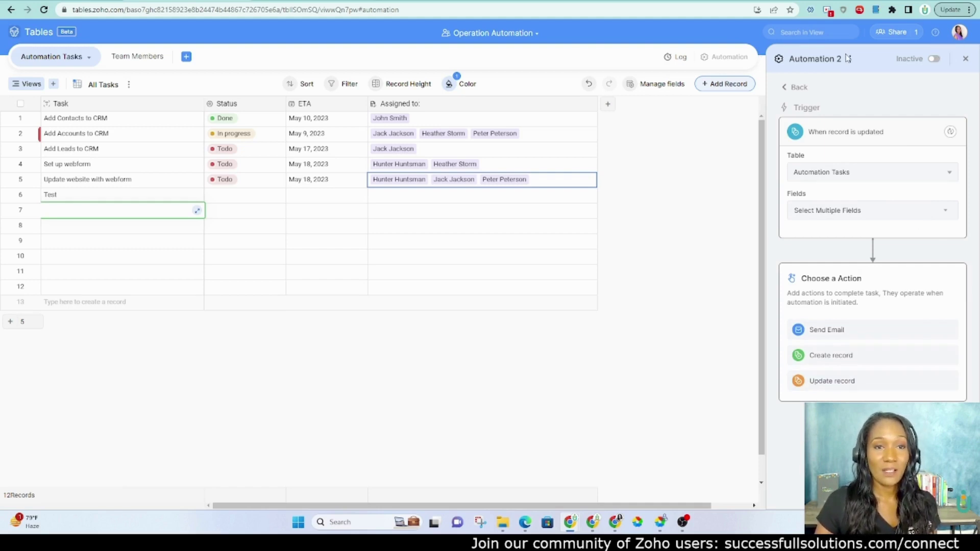
click(966, 59)
click(890, 57)
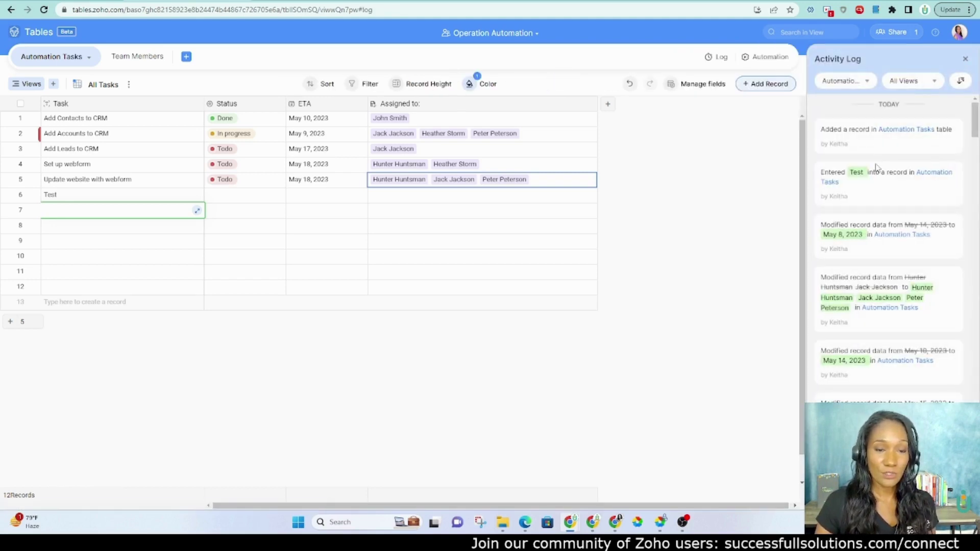
scroll(893, 231, down, 2)
scroll(894, 231, down, 2)
scroll(894, 232, down, 2)
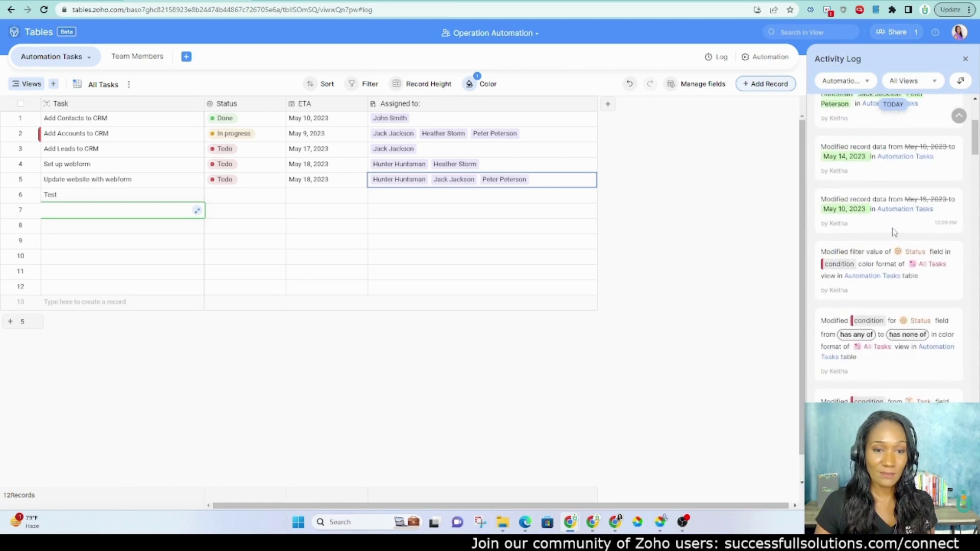
scroll(894, 232, down, 2)
scroll(893, 232, down, 2)
click(958, 116)
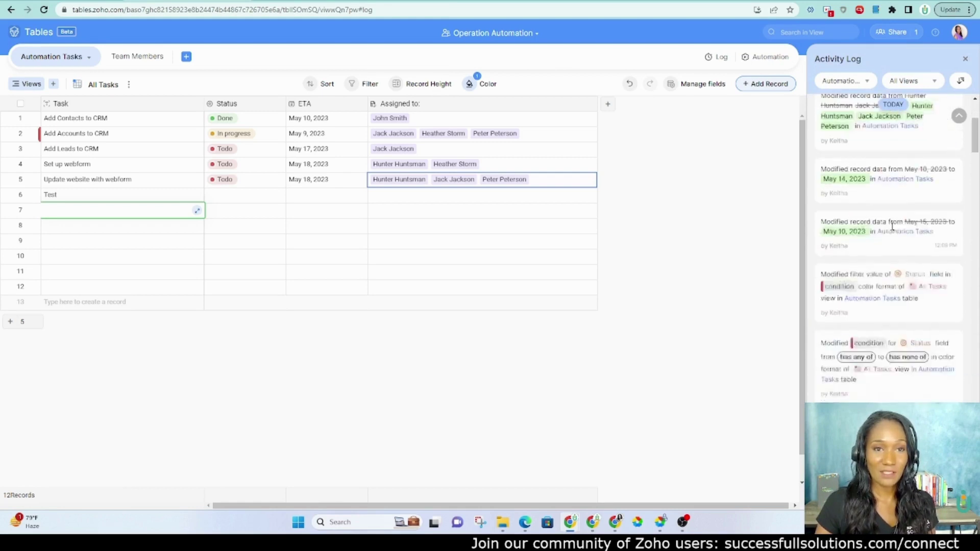
click(964, 60)
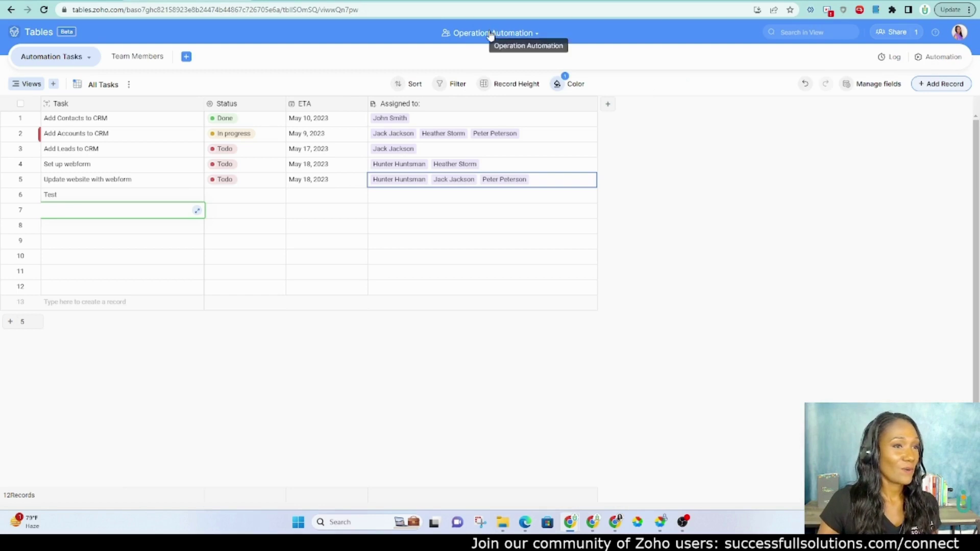
click(537, 34)
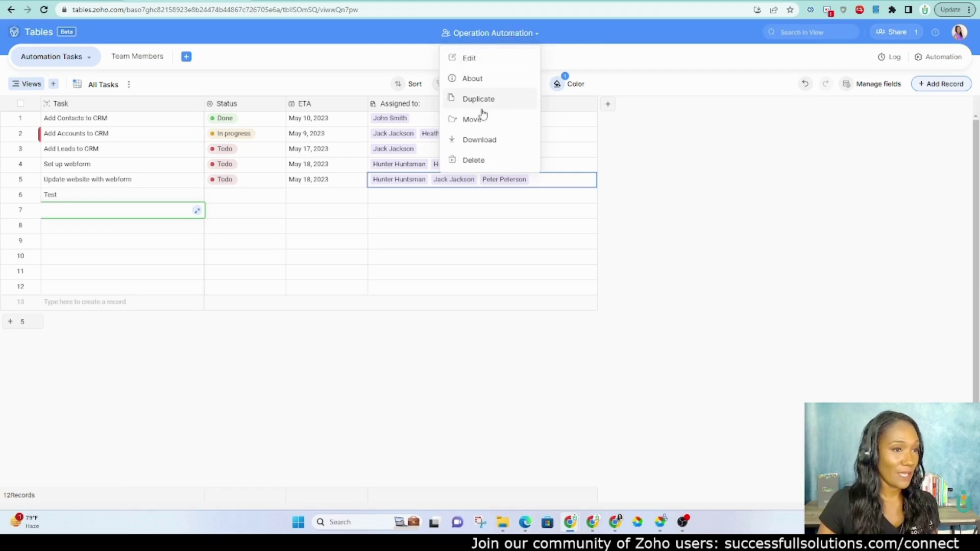
click(663, 183)
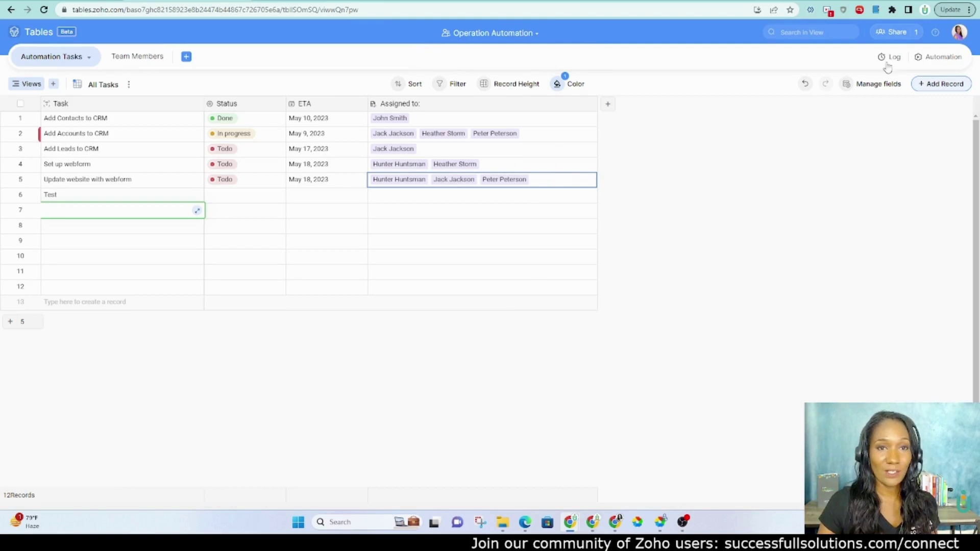
click(889, 32)
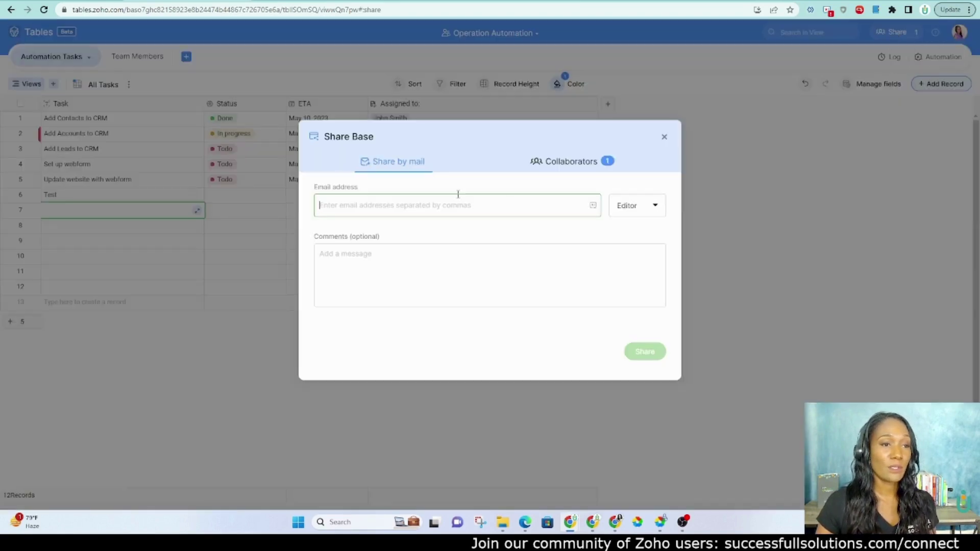
click(602, 164)
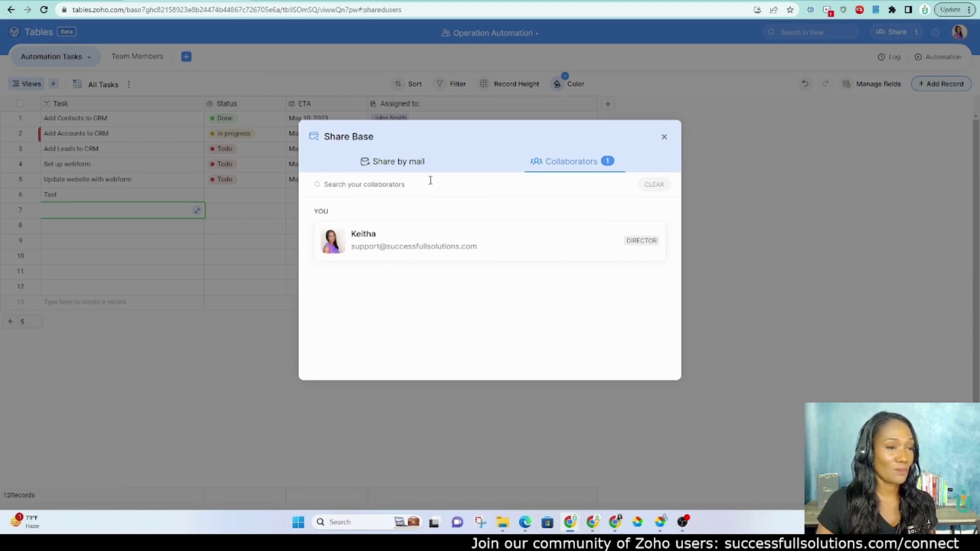
click(398, 163)
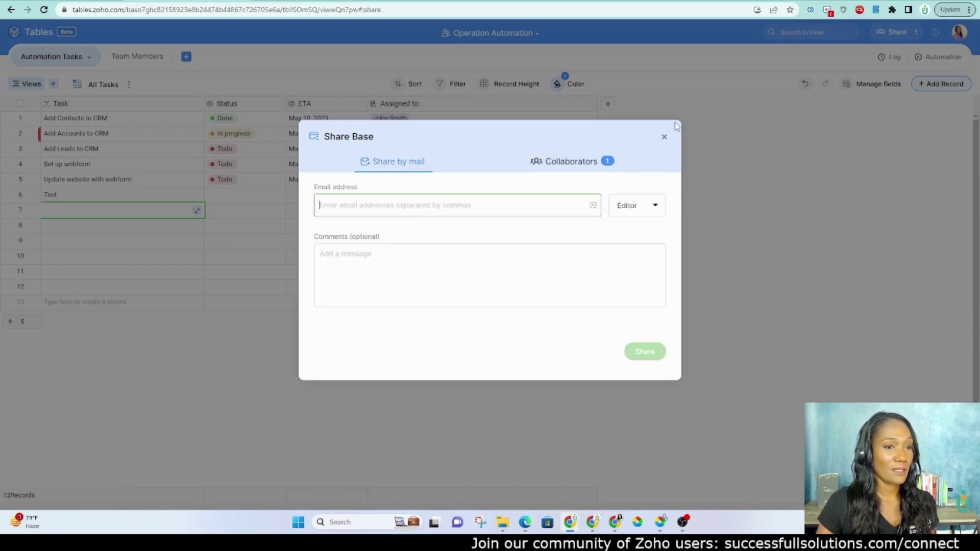
click(663, 136)
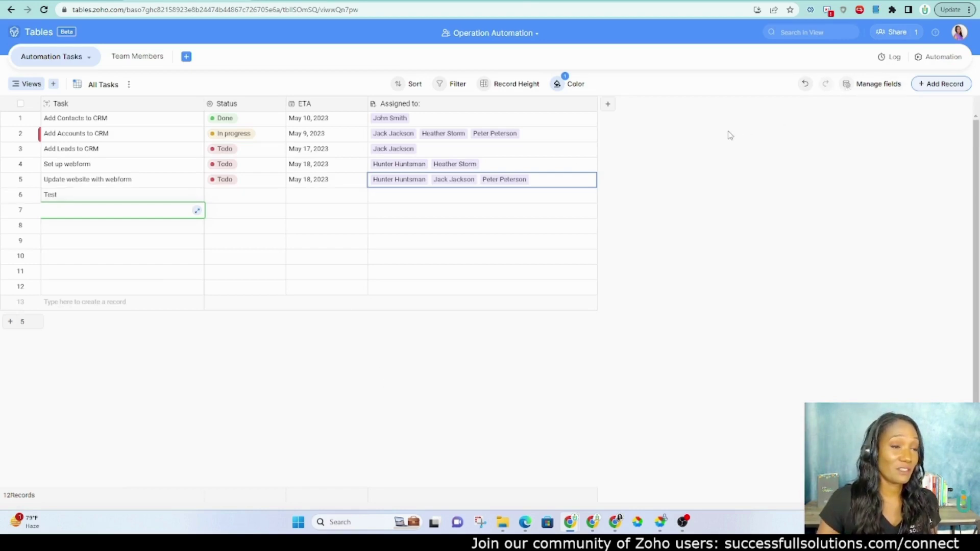
Look over the table's views list, then switch to the Team Members table.
click(30, 86)
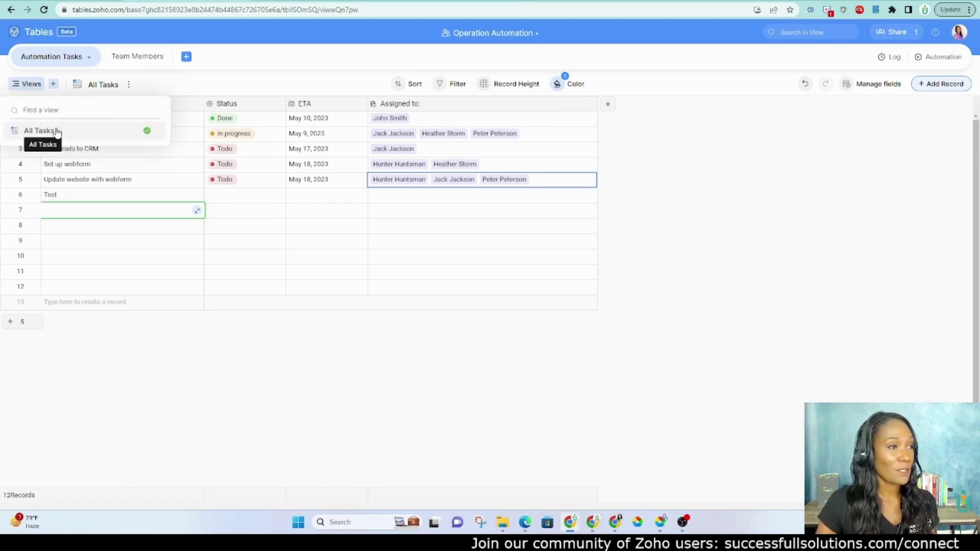
click(131, 58)
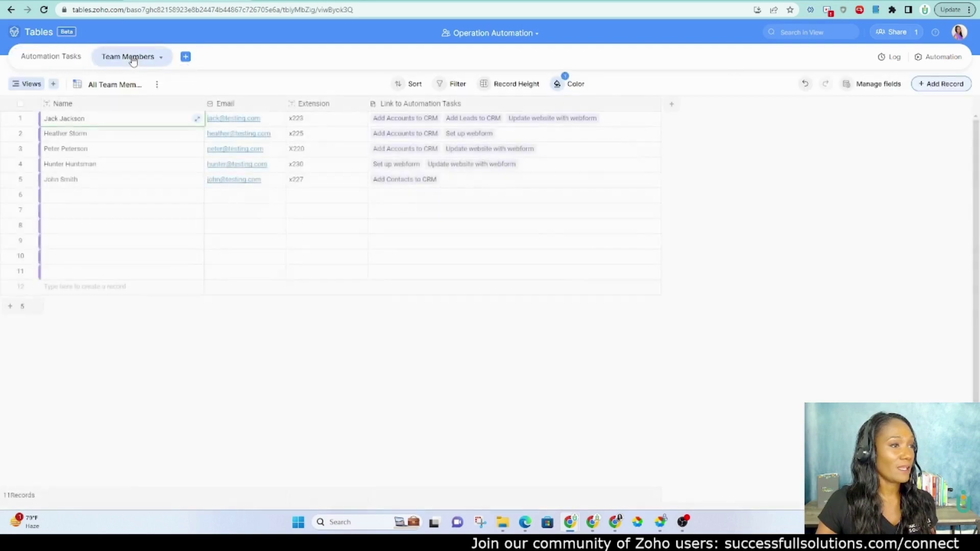
Add a new field named 'Department' to Team Members after Link to Automation Tasks.
click(672, 105)
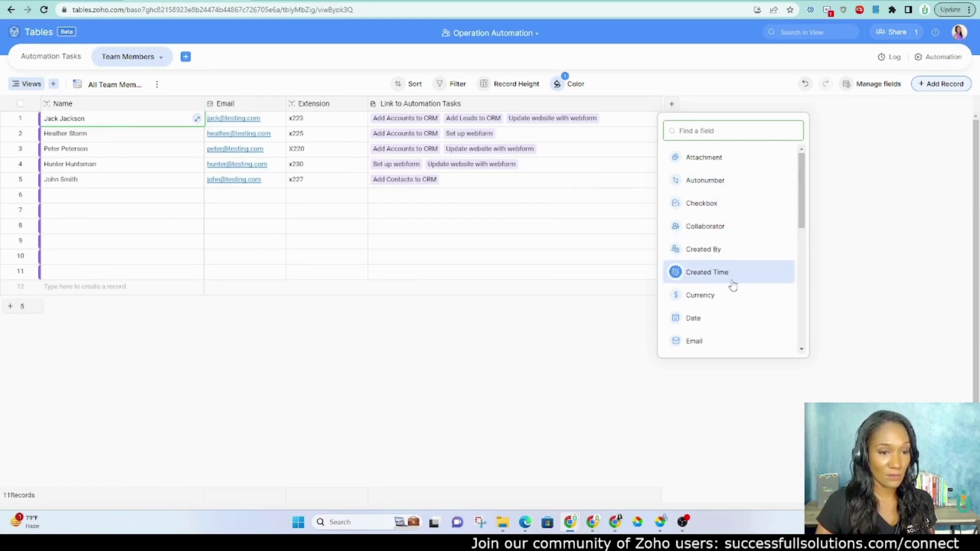
scroll(733, 285, down, 2)
scroll(707, 245, down, 1)
scroll(710, 246, down, 1)
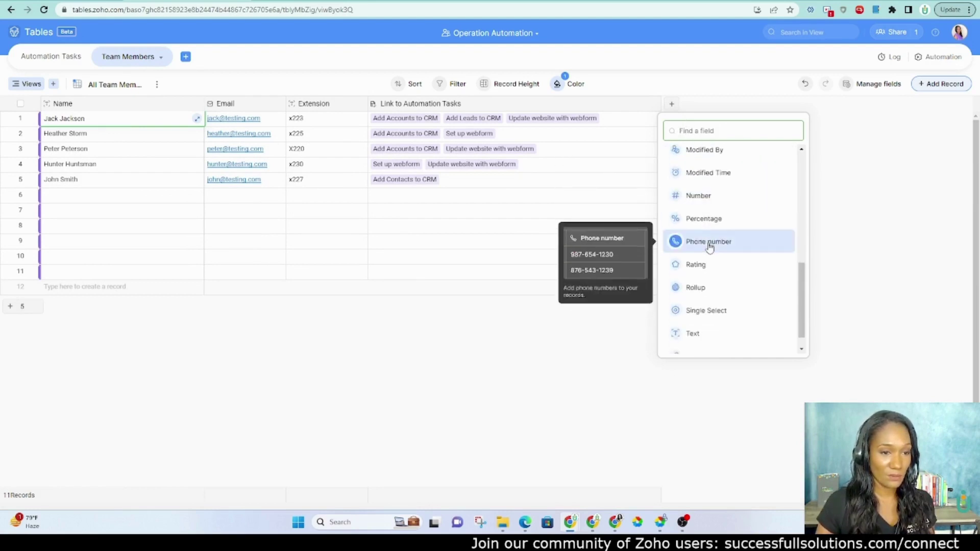
click(704, 309)
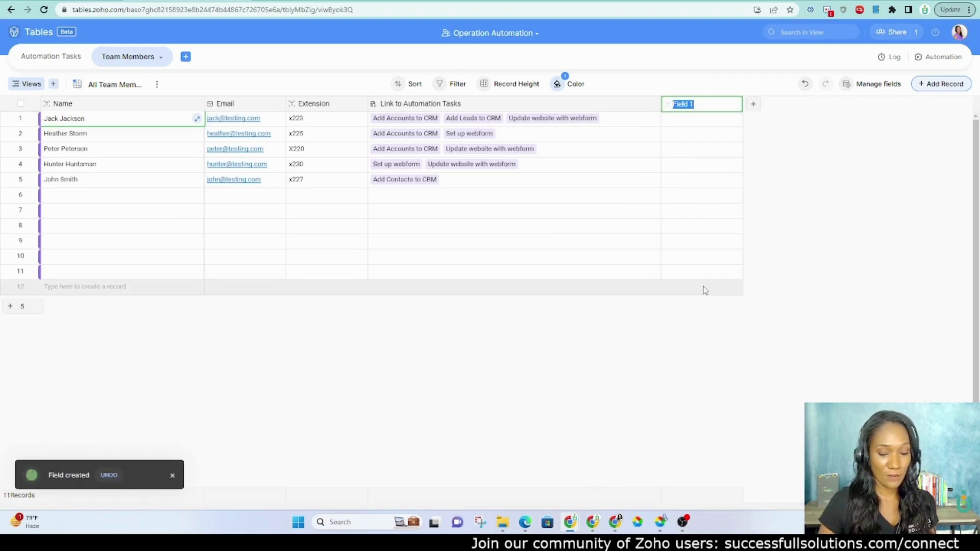
text(Departmen)
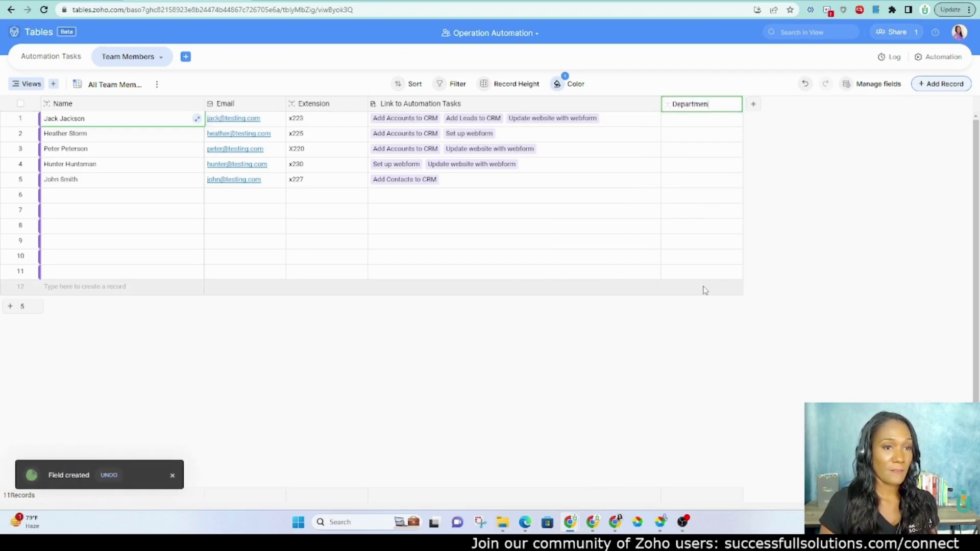
text(t)
key(Return)
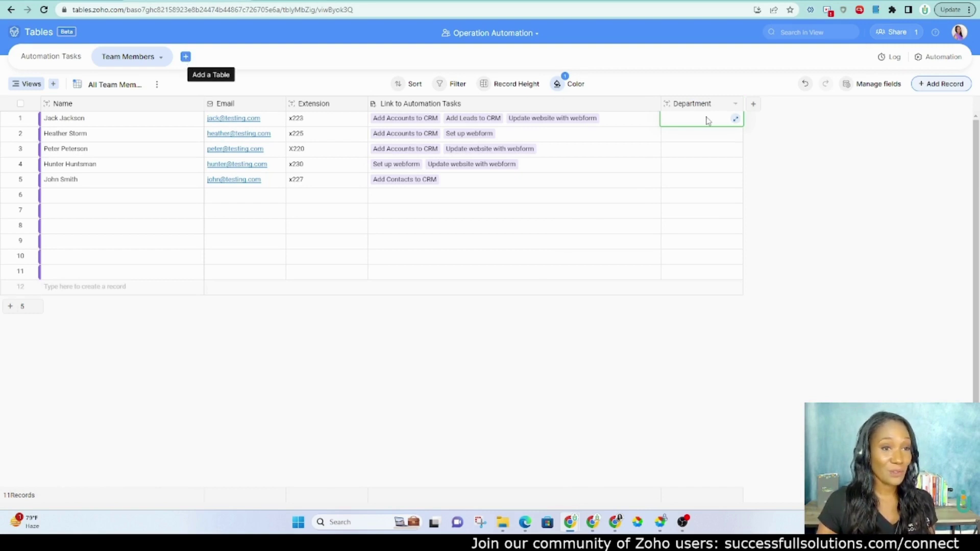
mouse_move(30, 84)
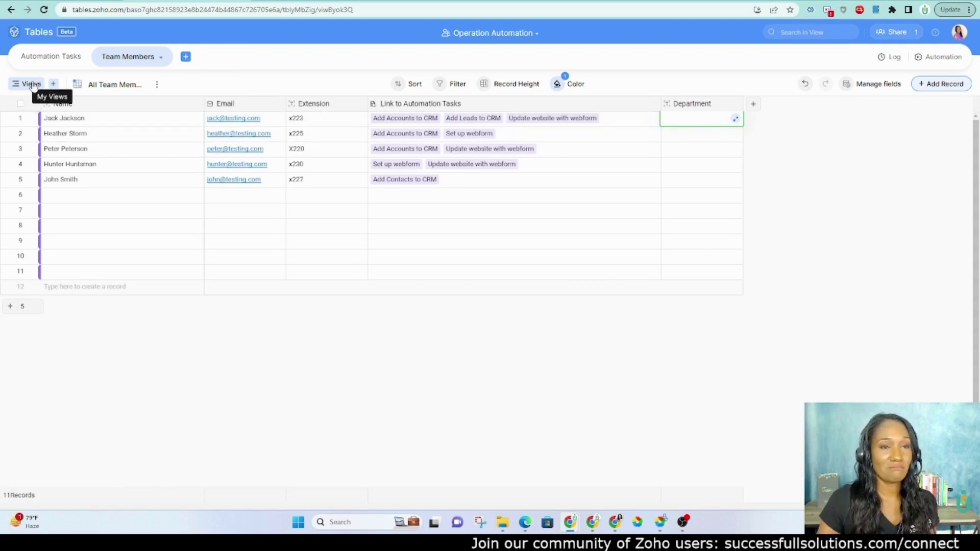
Create a new blank table named 'Departments'.
click(185, 57)
click(217, 80)
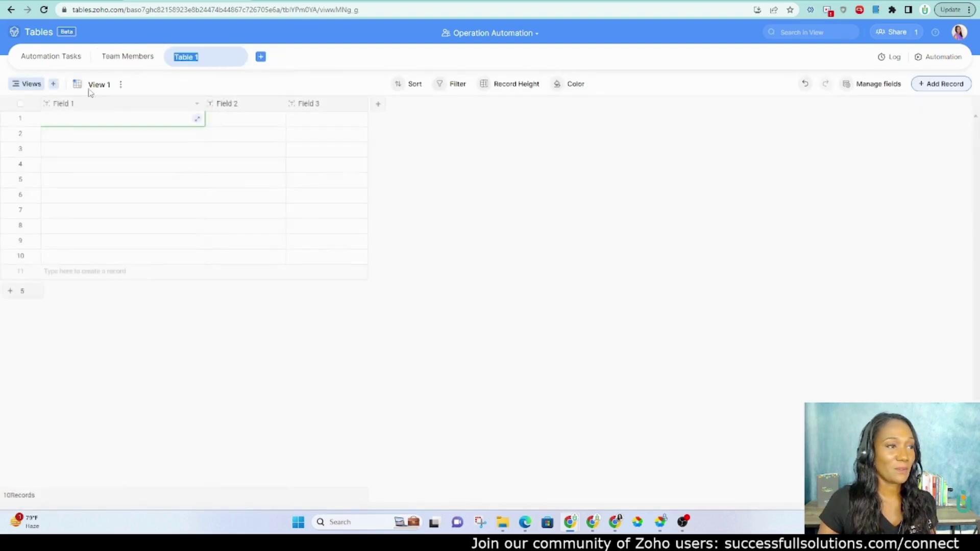
text(Depart)
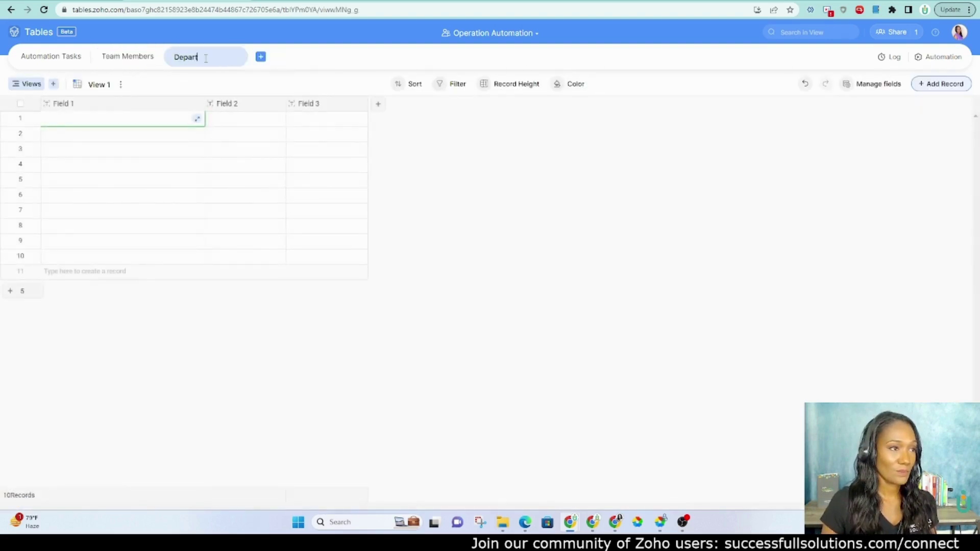
text(ments)
key(Return)
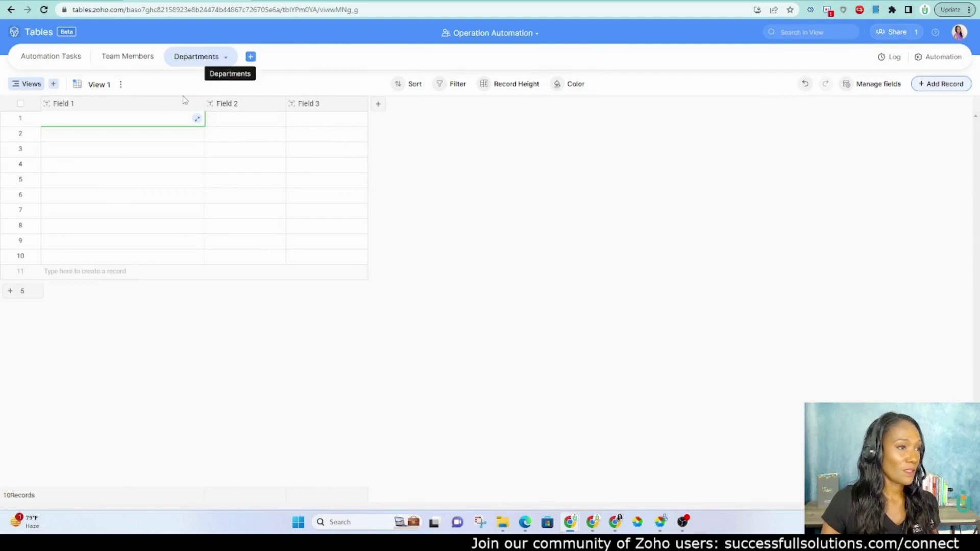
Rename the Departments table's first field from Field 1 to 'Dept Name'.
click(64, 105)
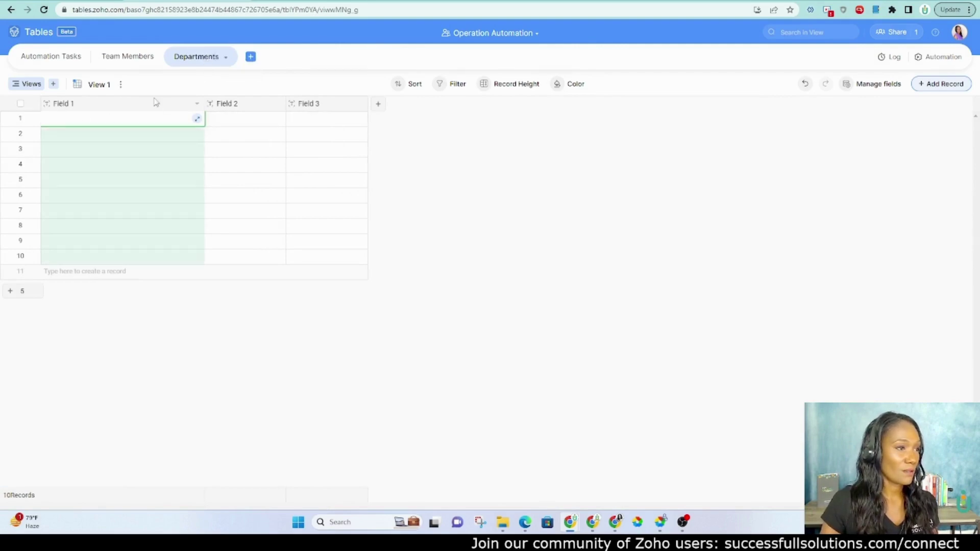
click(195, 109)
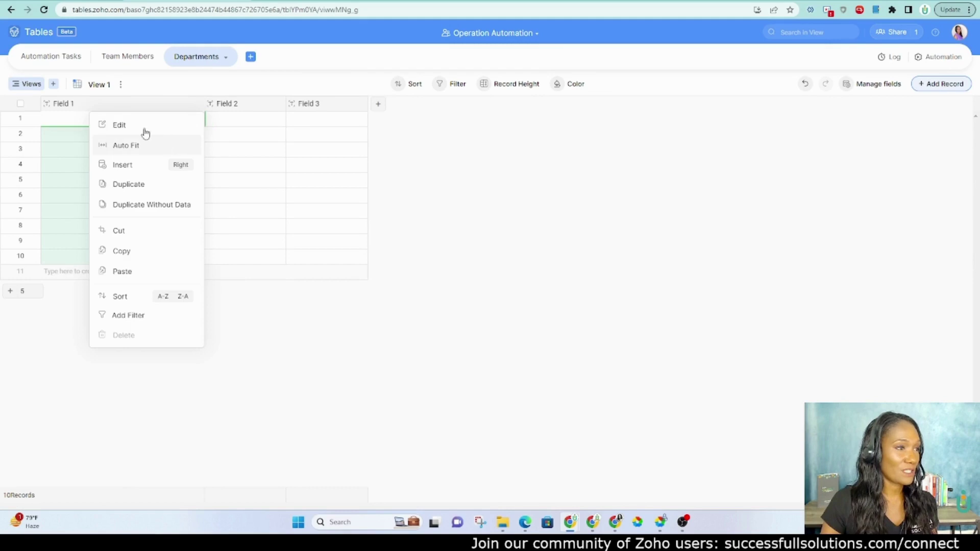
click(119, 125)
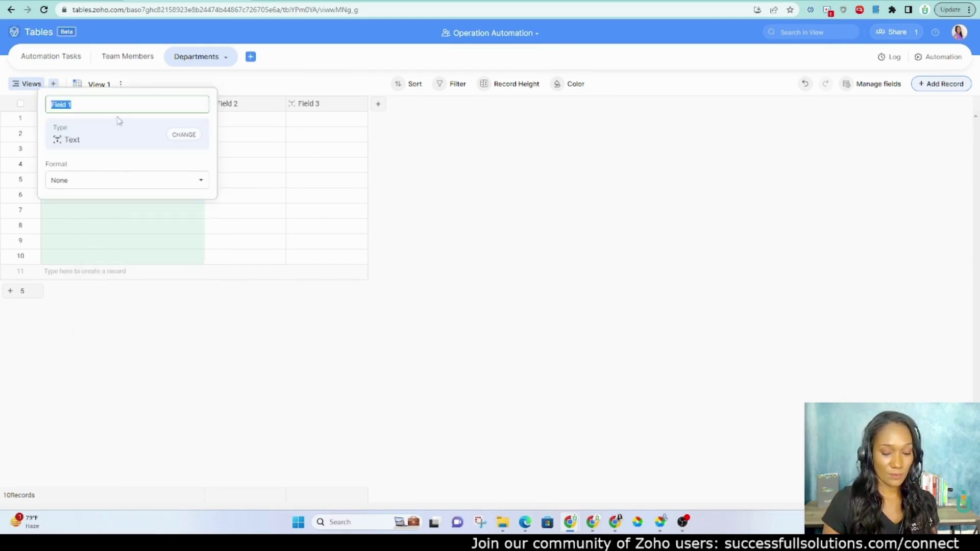
text(Dept )
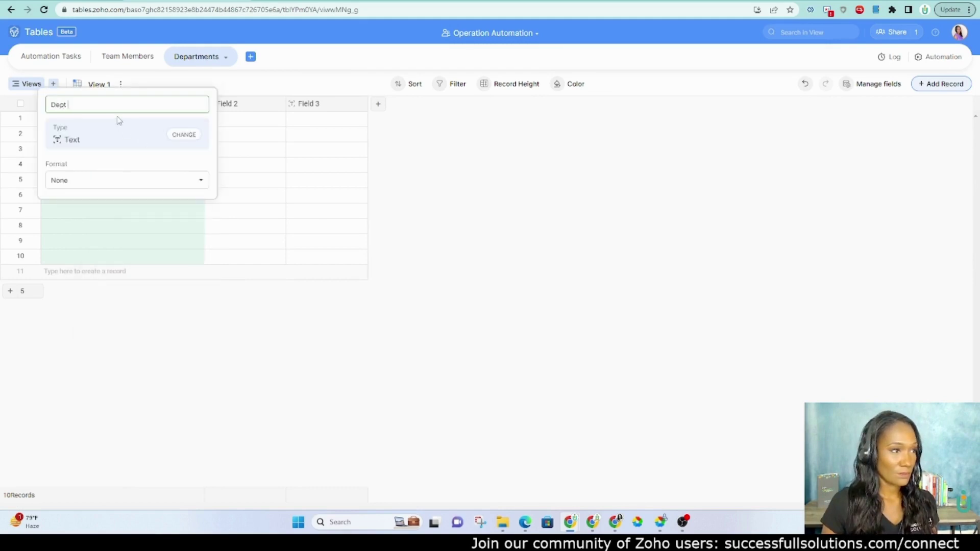
text(Name)
key(Return)
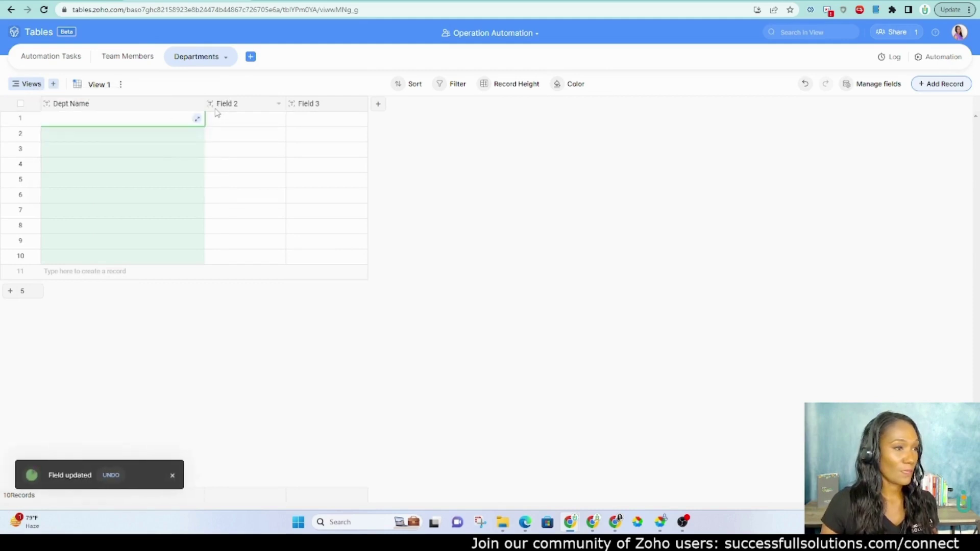
Enter Human Resources, Operations and IT in Dept Name rows 1 to 3.
click(140, 122)
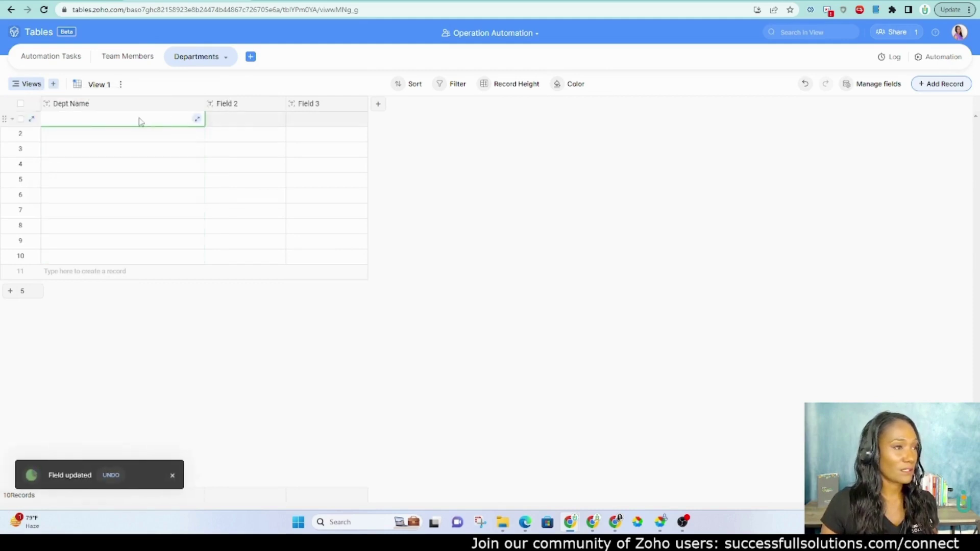
click(84, 120)
text(Human Resources)
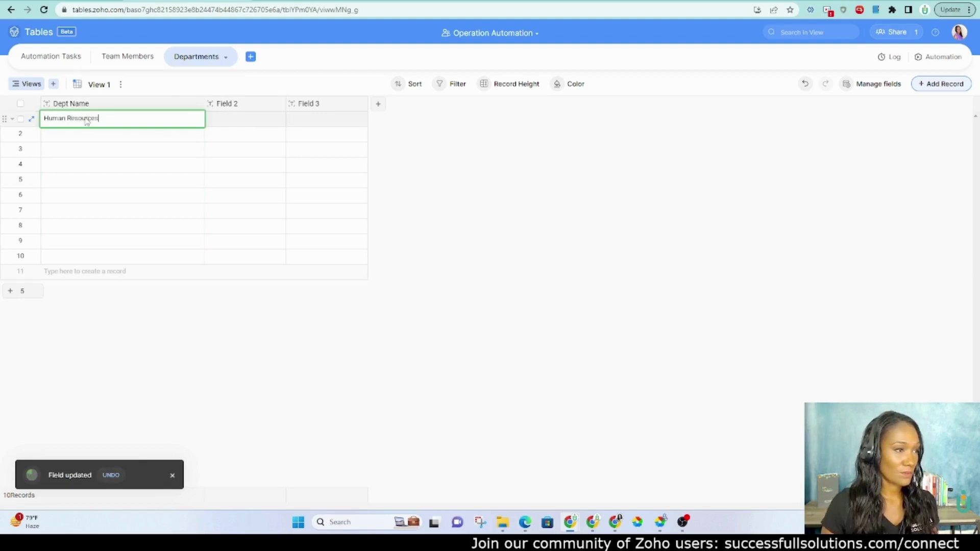
key(Return)
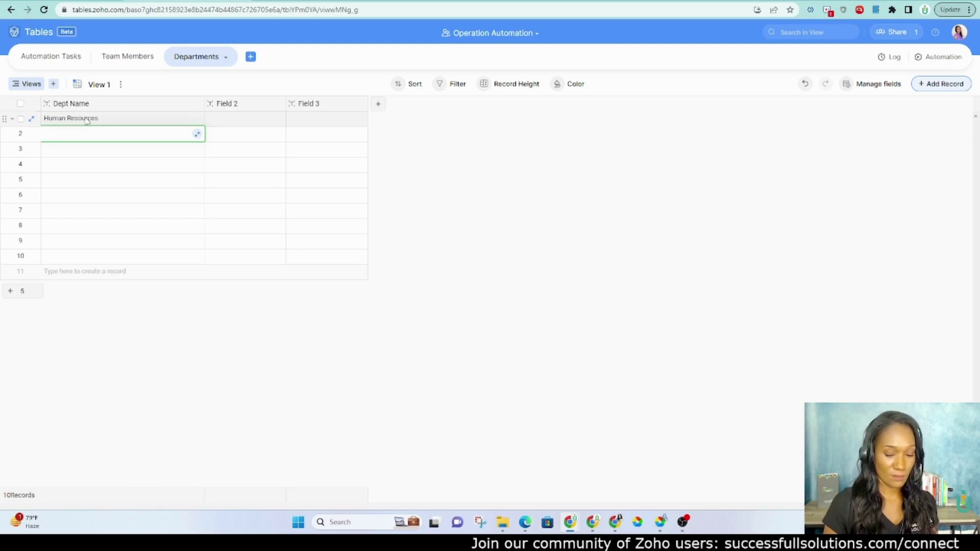
text(Operations)
key(Return)
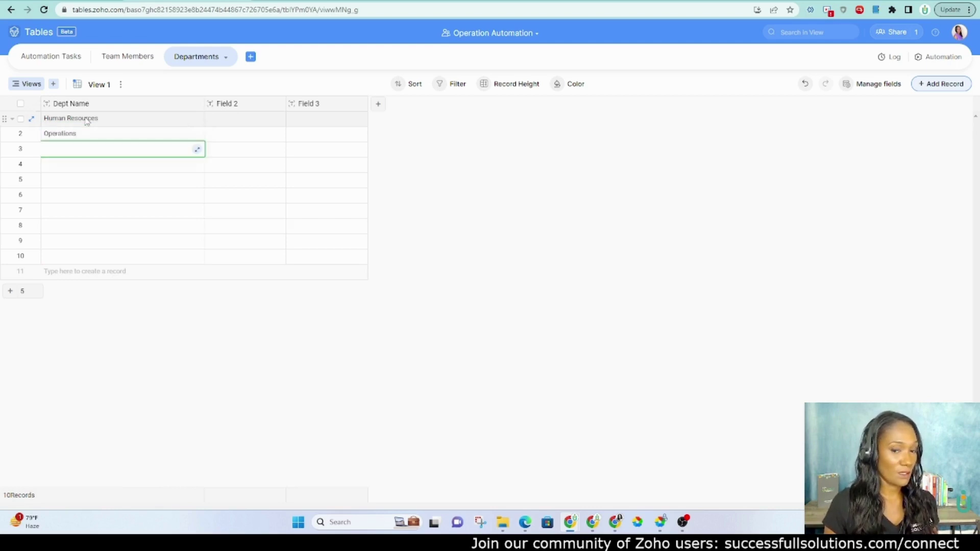
key(Return)
text(IT)
key(Return)
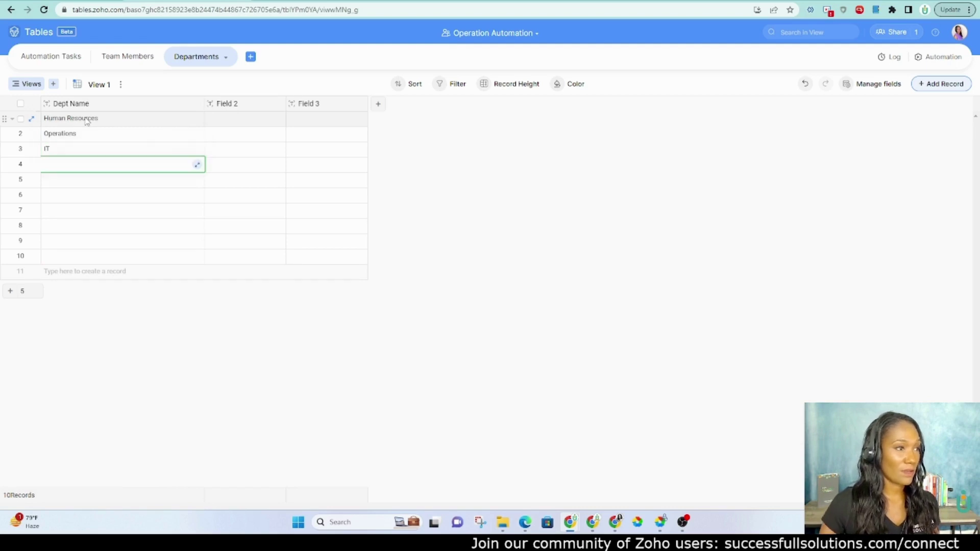
Delete the Department column from the Team Members table.
click(133, 58)
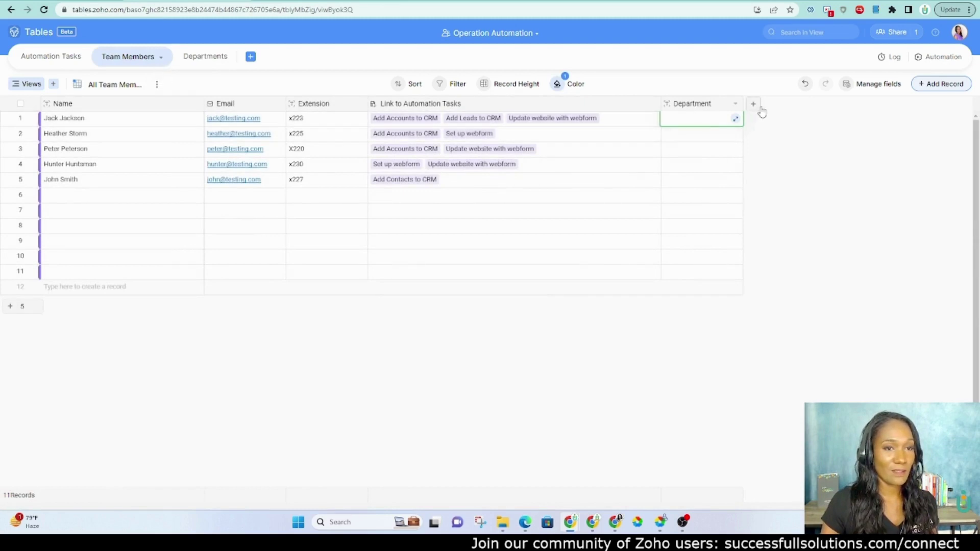
mouse_move(700, 104)
click(733, 105)
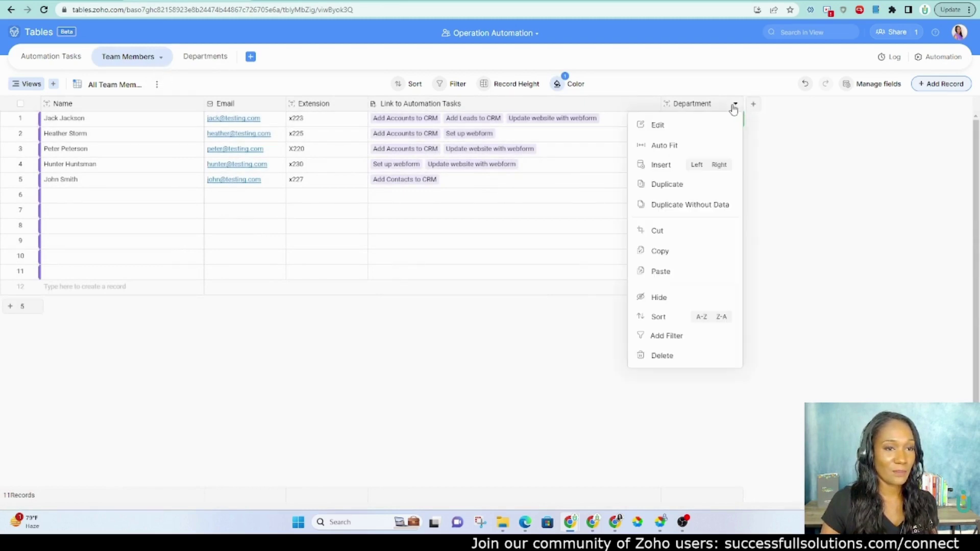
click(671, 358)
Start a new Lookup field in Team Members, review its link field choices, then cancel.
click(672, 105)
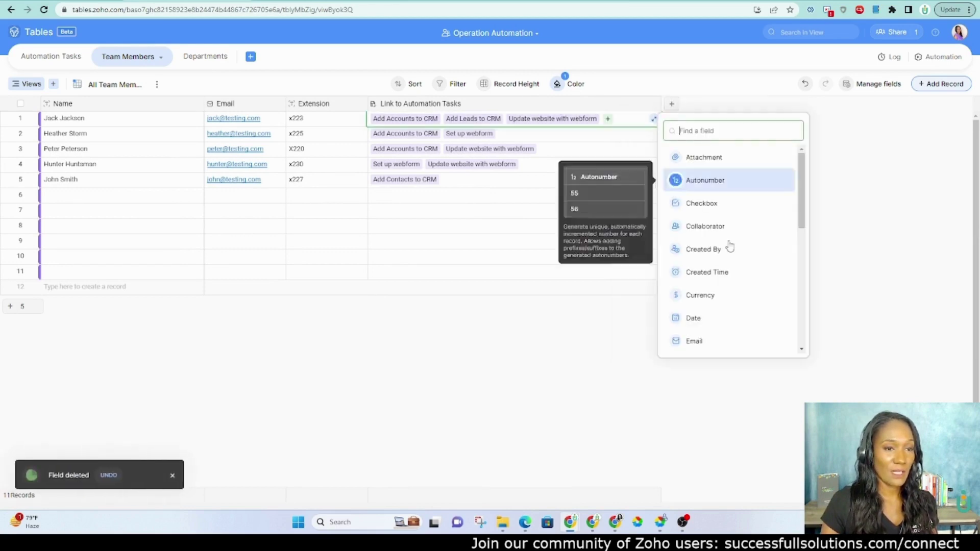
scroll(727, 245, down, 3)
scroll(728, 244, down, 3)
scroll(728, 239, down, 2)
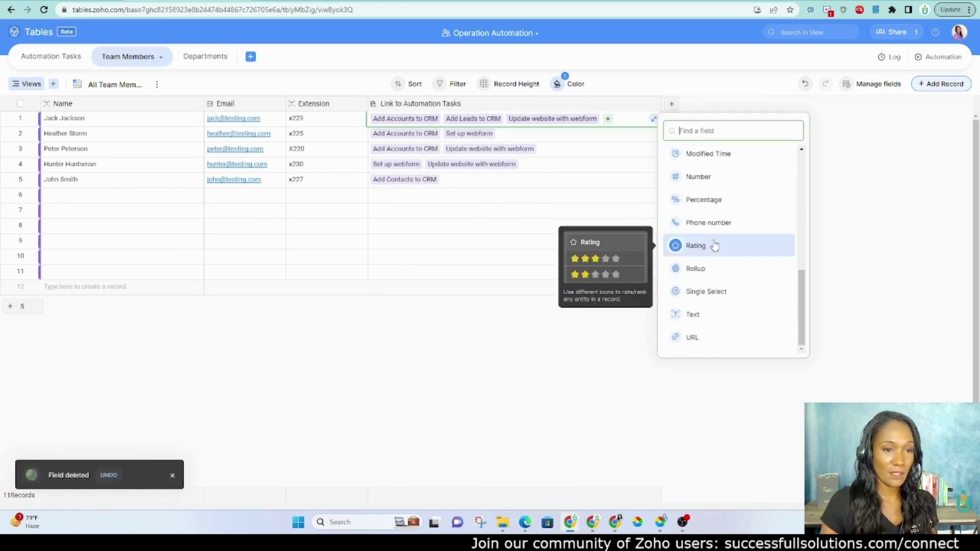
scroll(716, 232, up, 1)
scroll(716, 233, up, 1)
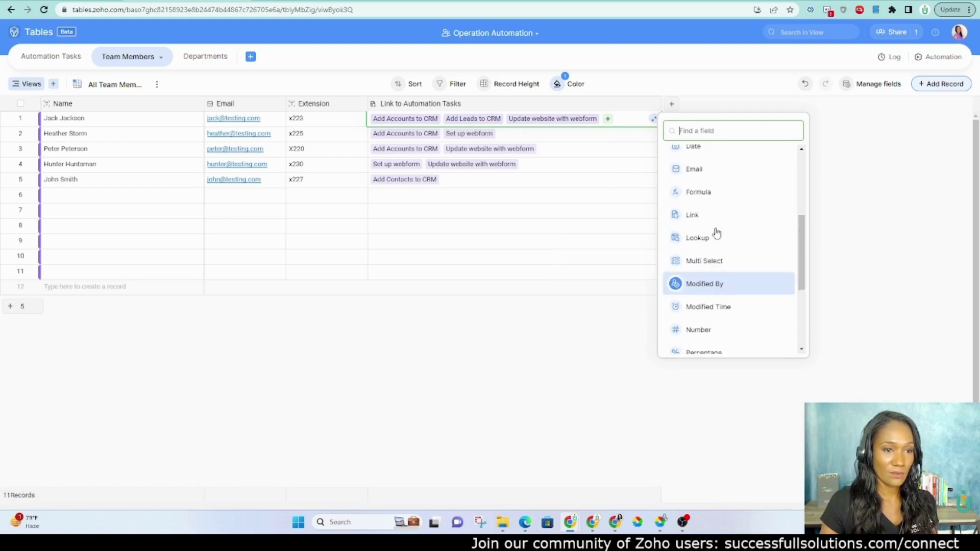
click(716, 236)
click(709, 165)
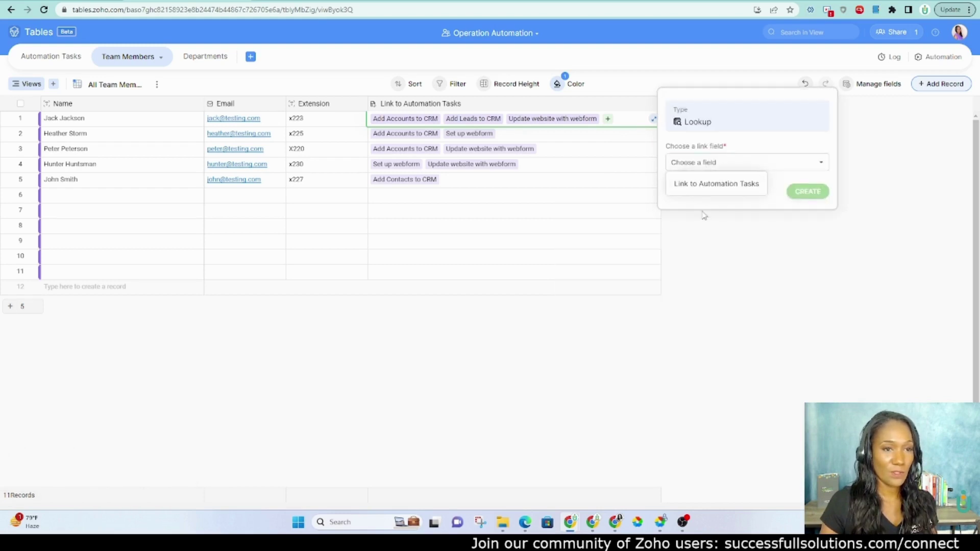
click(763, 204)
click(825, 231)
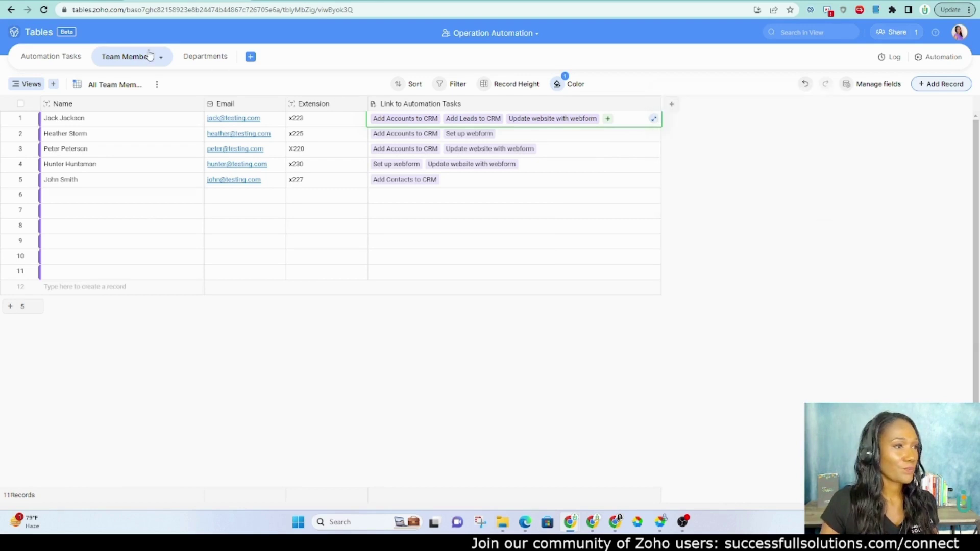
Glance at Departments, then start a Lookup field in Team Members and cancel it.
click(201, 57)
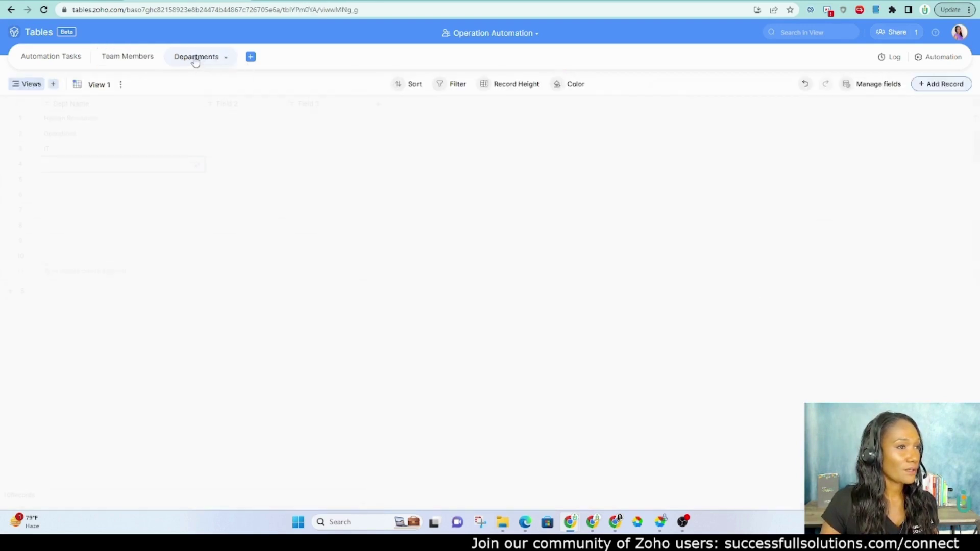
click(113, 58)
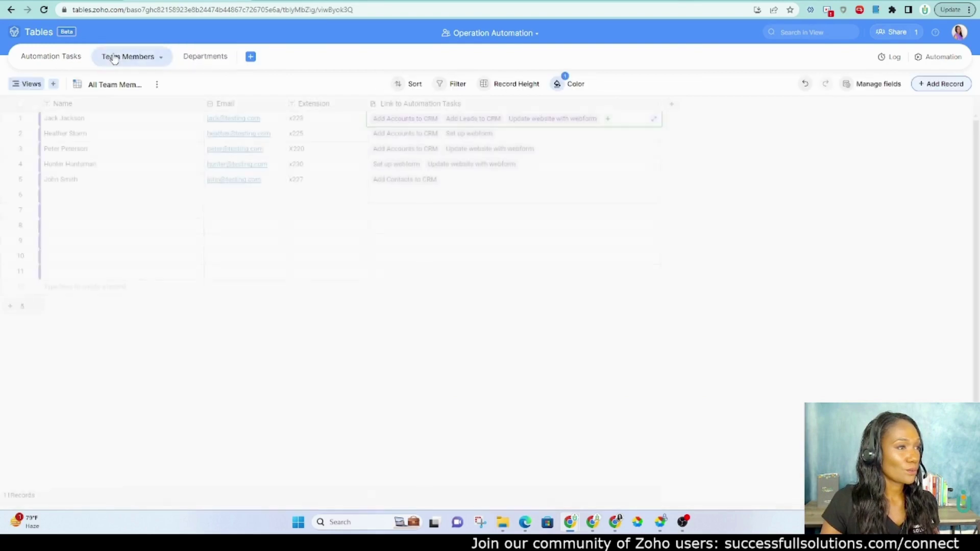
click(673, 105)
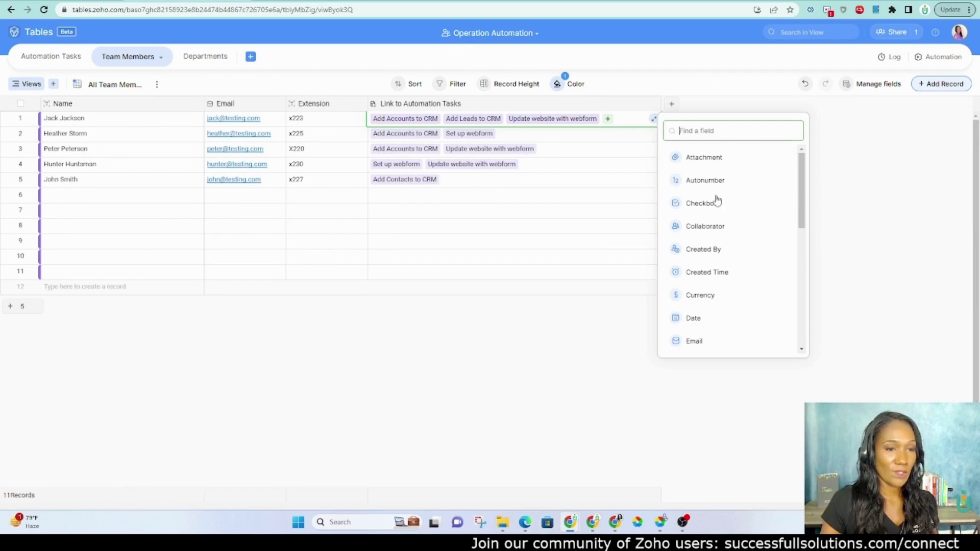
scroll(733, 248, down, 1)
scroll(733, 248, down, 2)
click(701, 256)
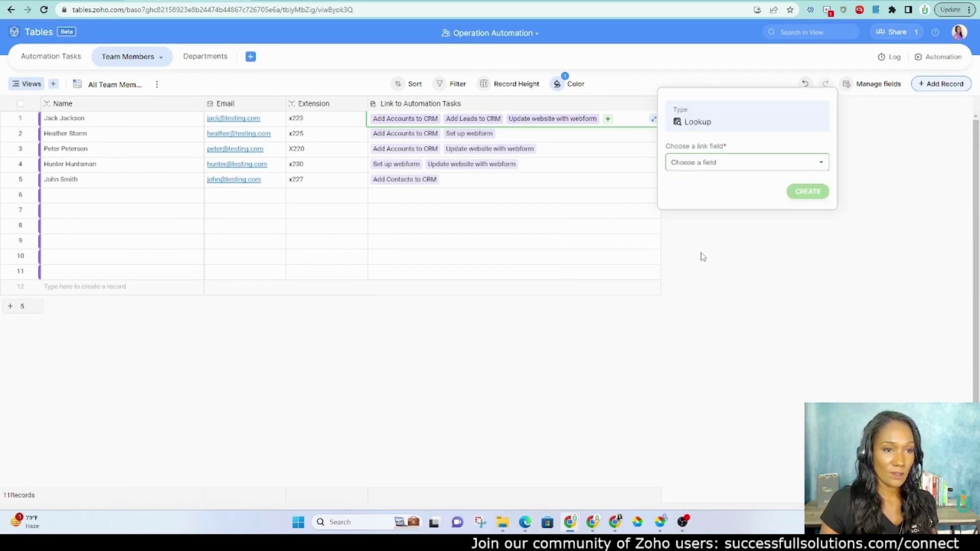
click(686, 165)
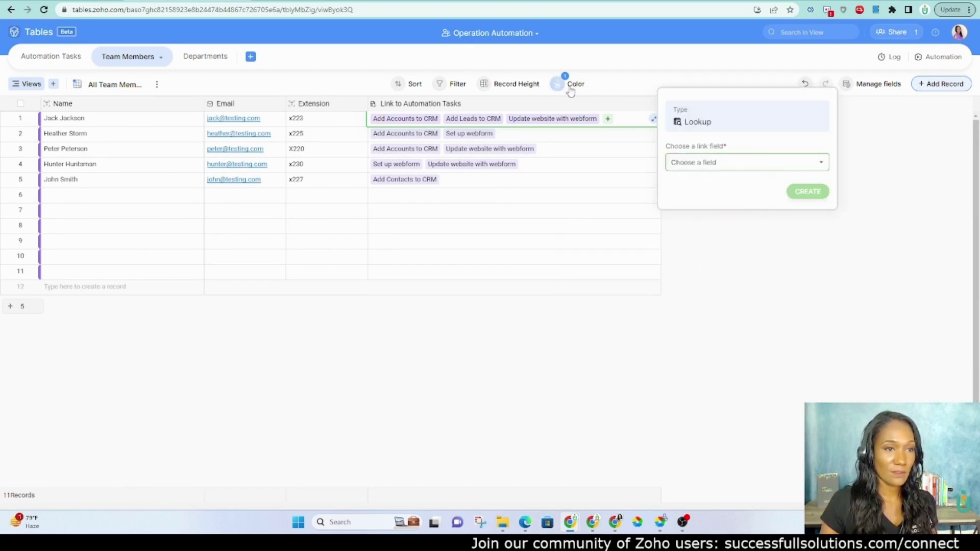
click(856, 144)
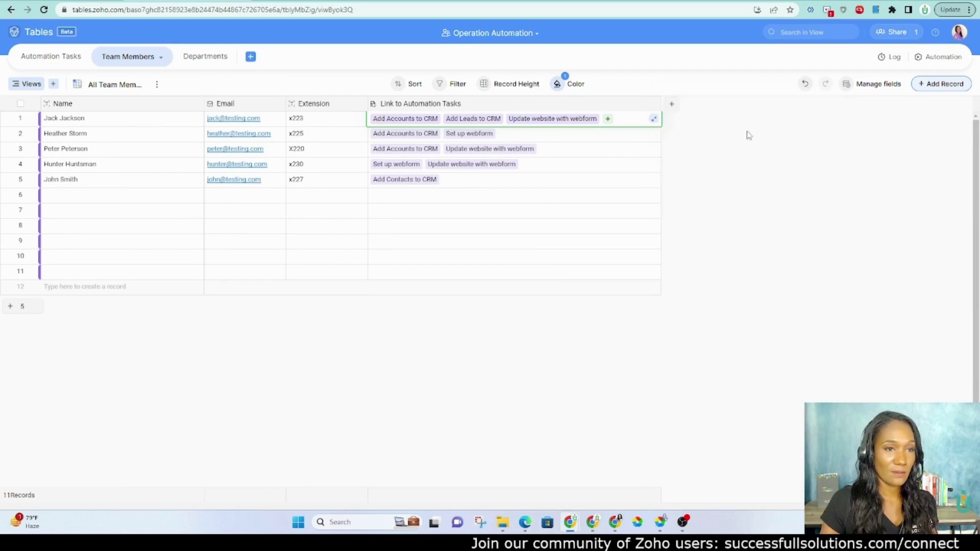
Make the new Team Members field a Link field and list the tables to link to.
click(670, 107)
scroll(712, 284, down, 2)
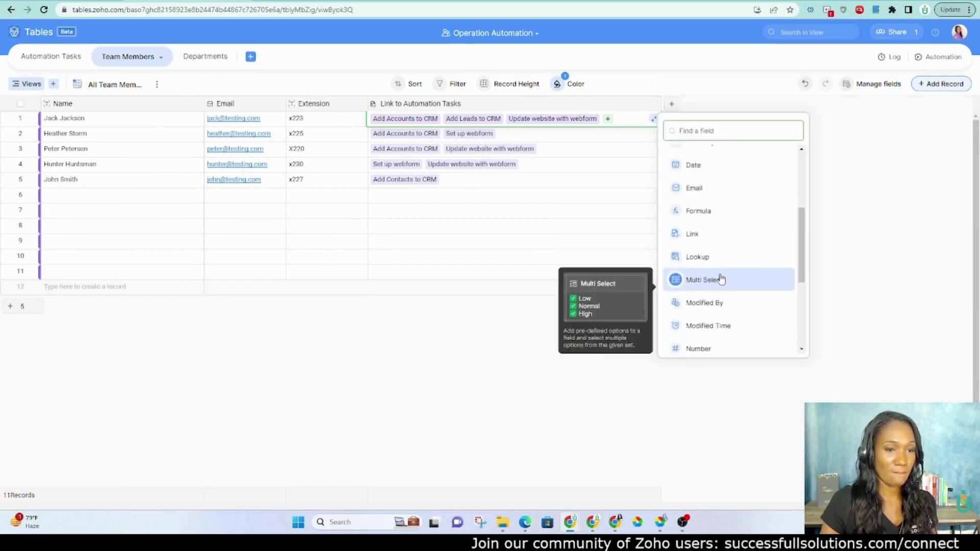
click(693, 233)
click(687, 168)
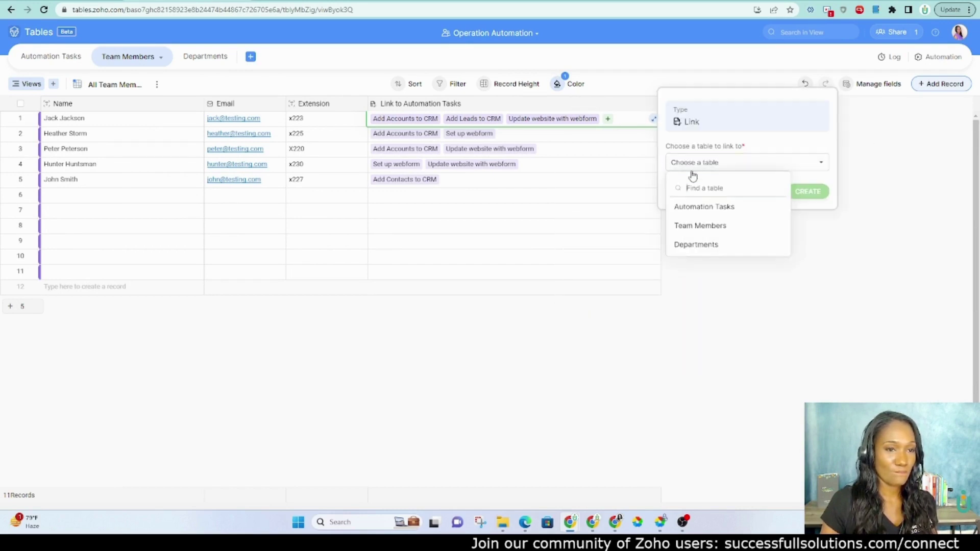
Create the link field to Departments, named Dept.
click(706, 244)
click(816, 216)
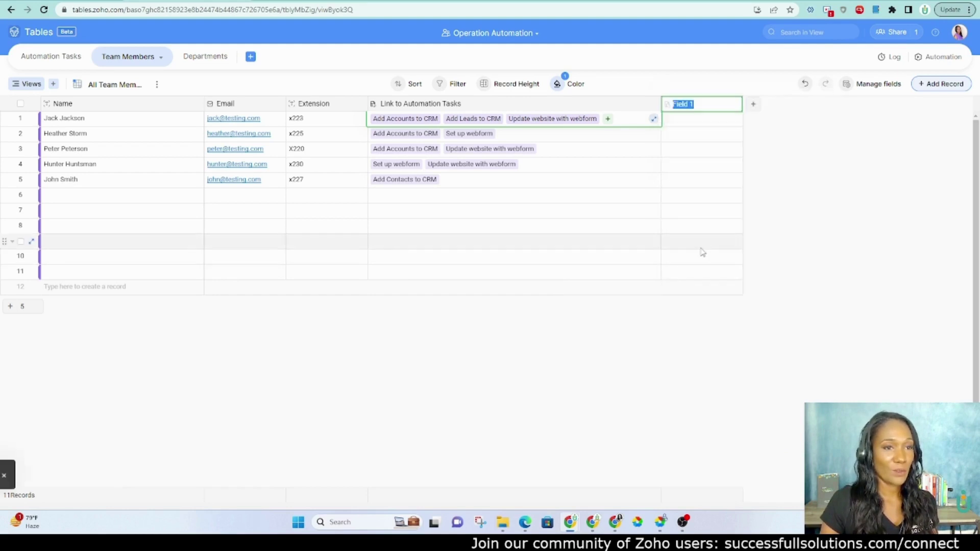
text(Sep)
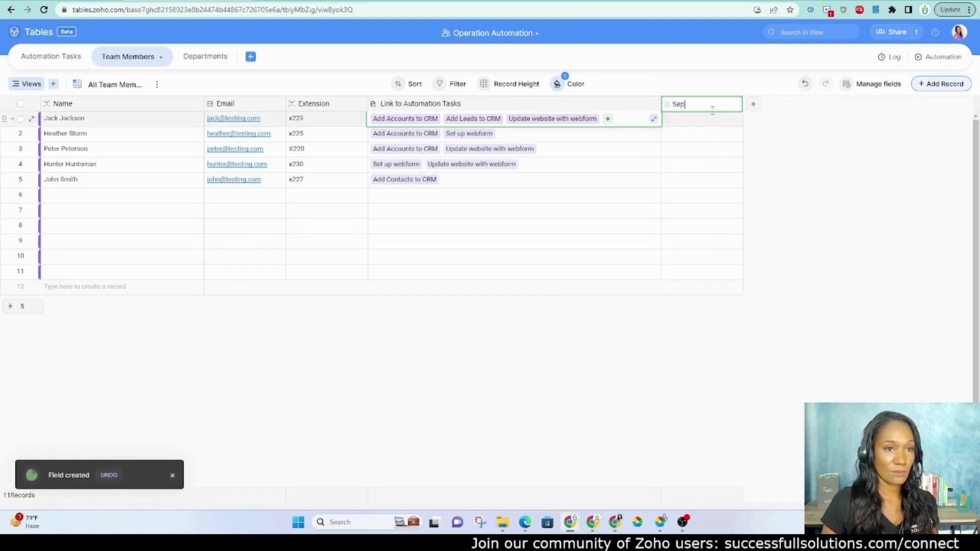
text(Dept)
click(713, 115)
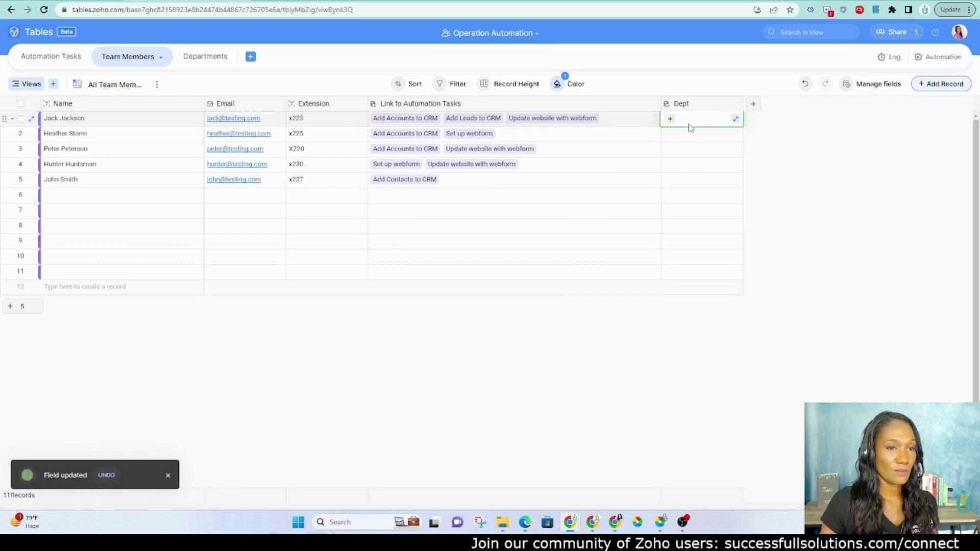
Link row 1 (Jack) to Human Resources and row 2 (Heather) to Operations.
click(669, 120)
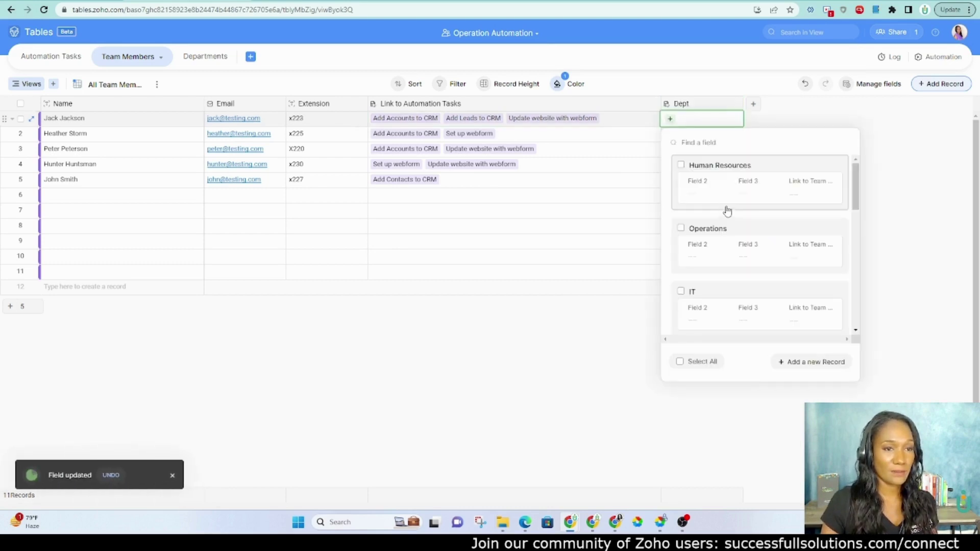
click(682, 167)
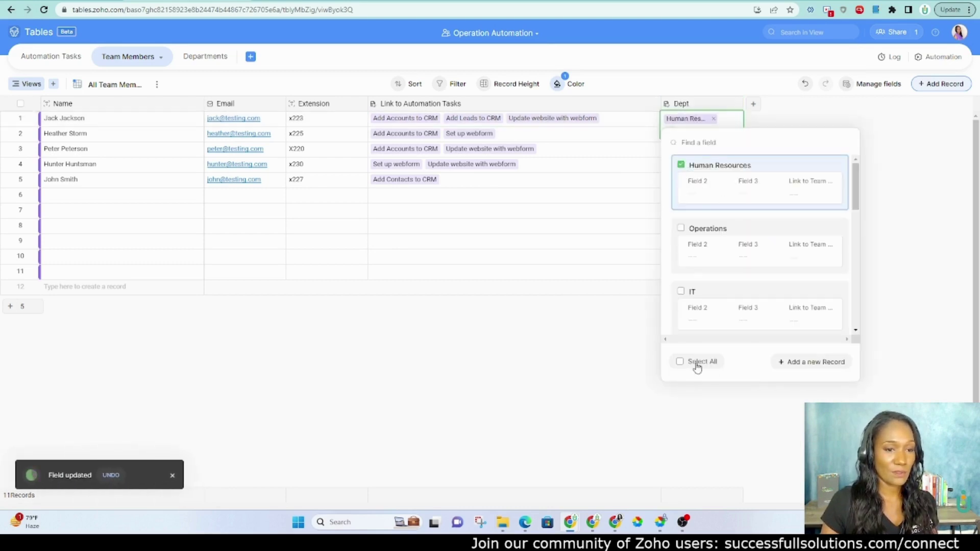
click(805, 390)
click(691, 136)
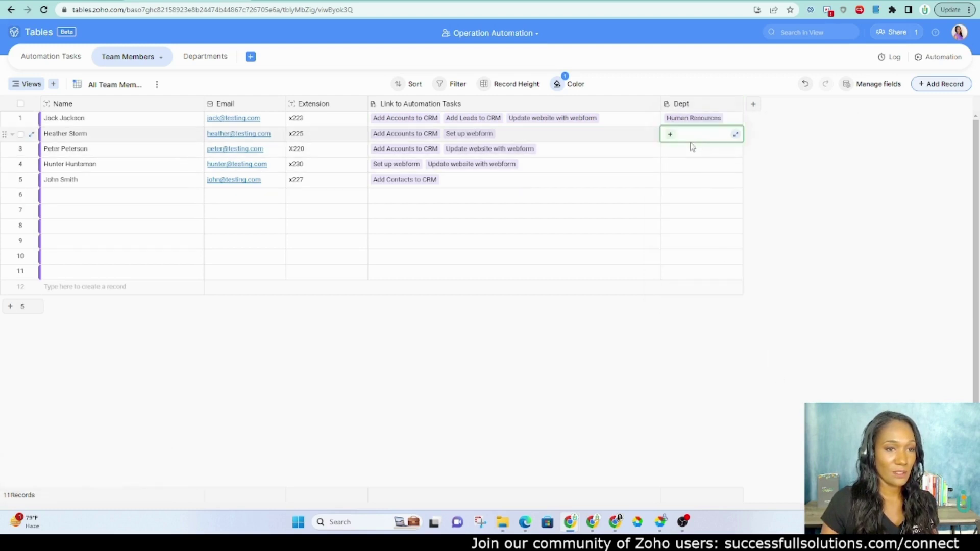
click(668, 135)
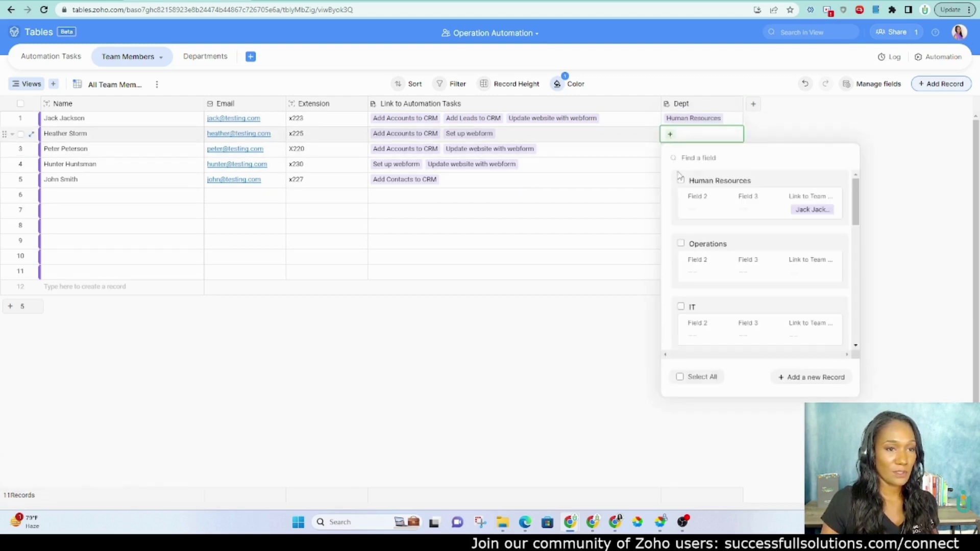
click(681, 243)
Link rows 3 and 4 (Peter, Hunter) to Operations and row 5 (John) to IT.
click(672, 153)
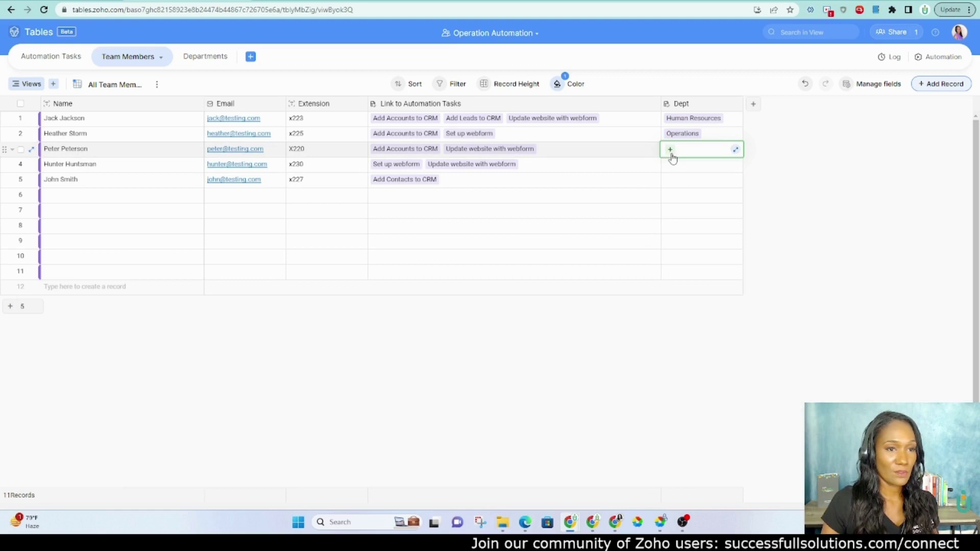
click(680, 260)
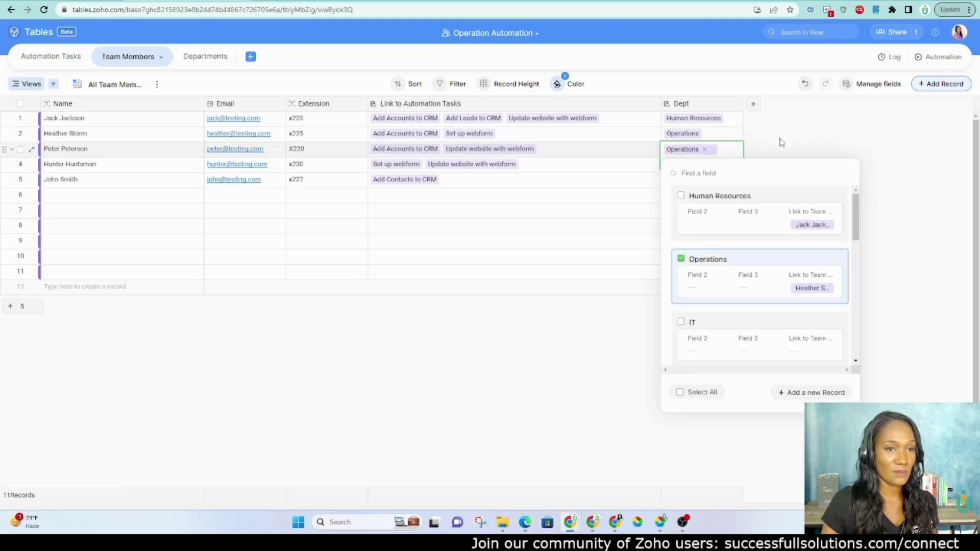
click(780, 142)
click(671, 167)
click(671, 167)
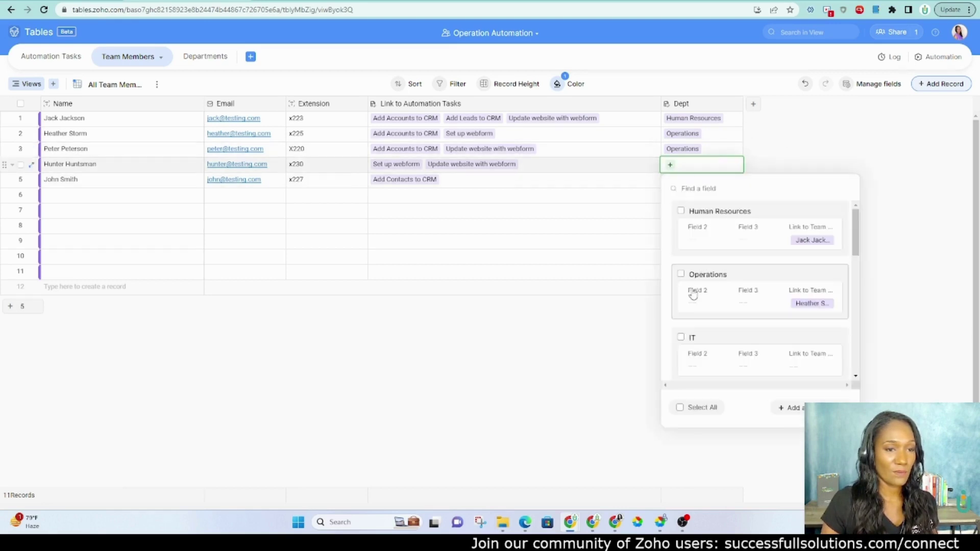
click(680, 274)
click(772, 161)
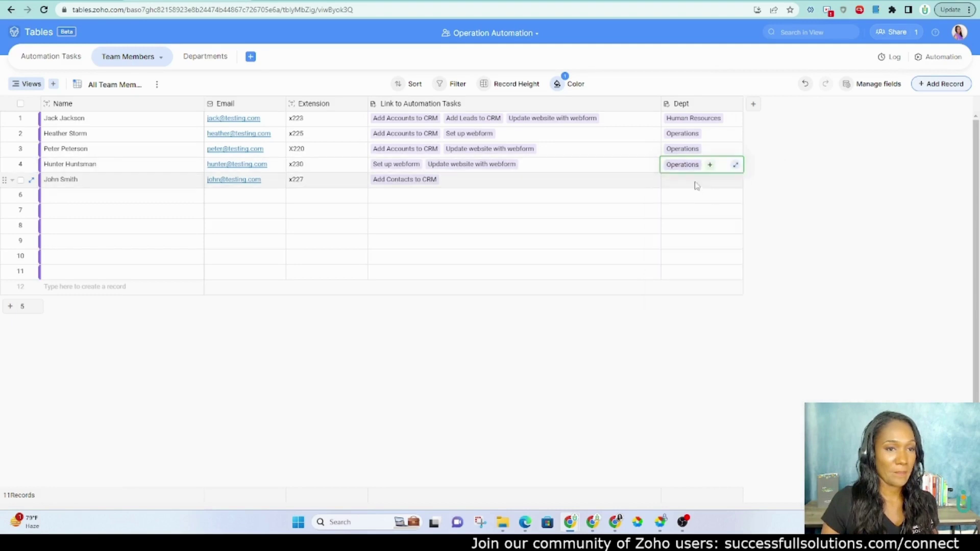
click(695, 182)
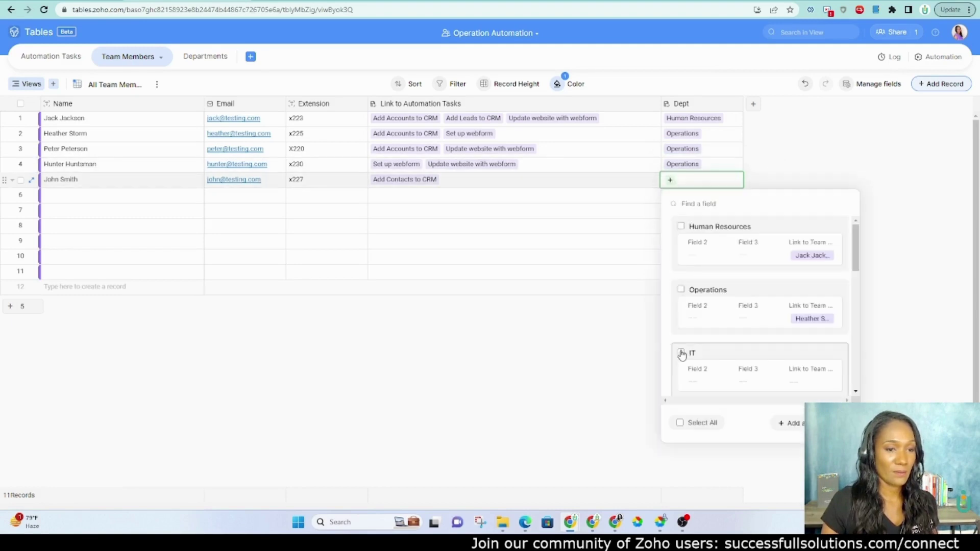
click(681, 353)
click(635, 351)
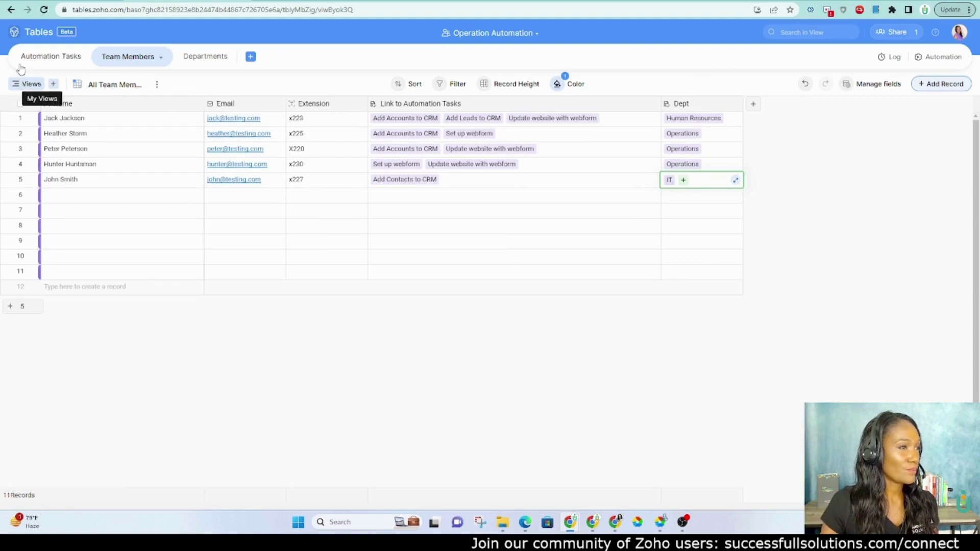
Add a grid view to Team Members, renaming it from View 1 to Operations.
click(24, 91)
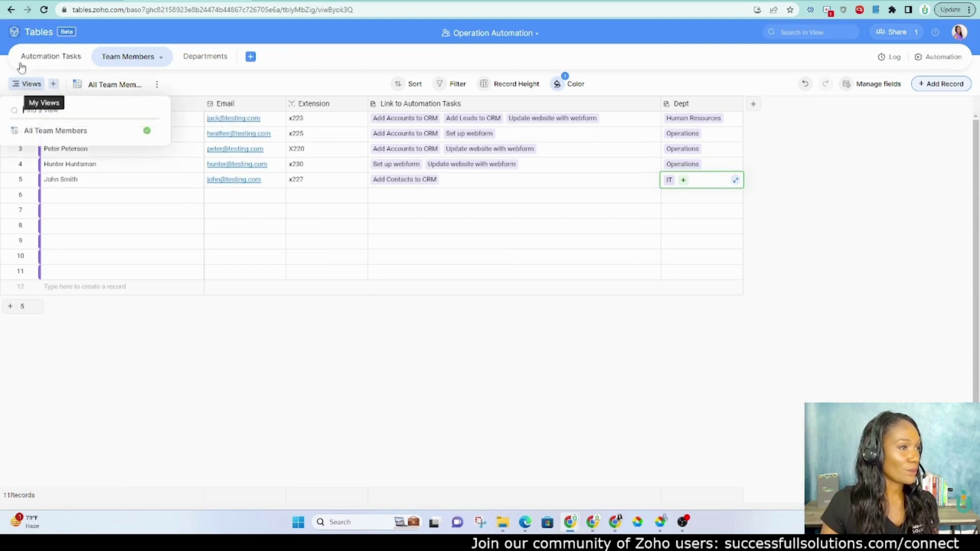
click(54, 85)
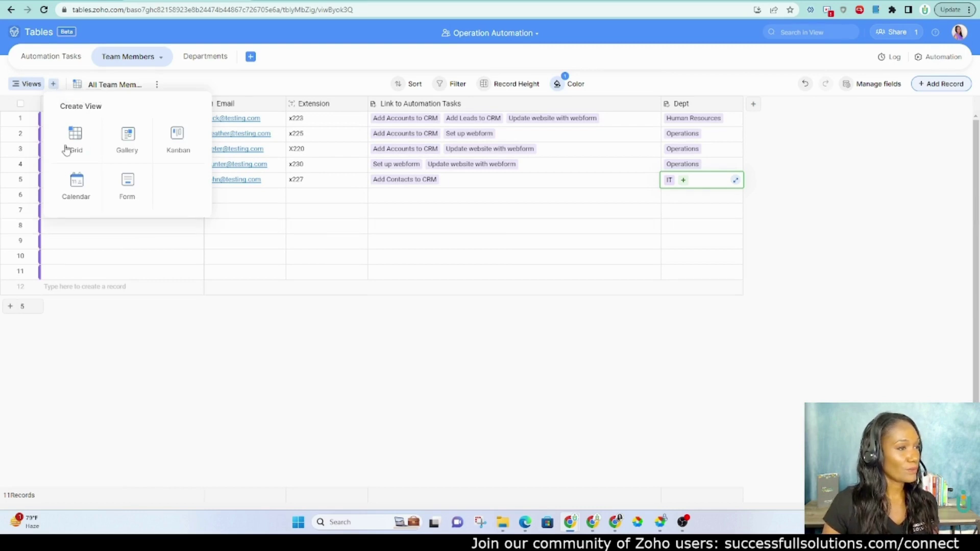
click(73, 143)
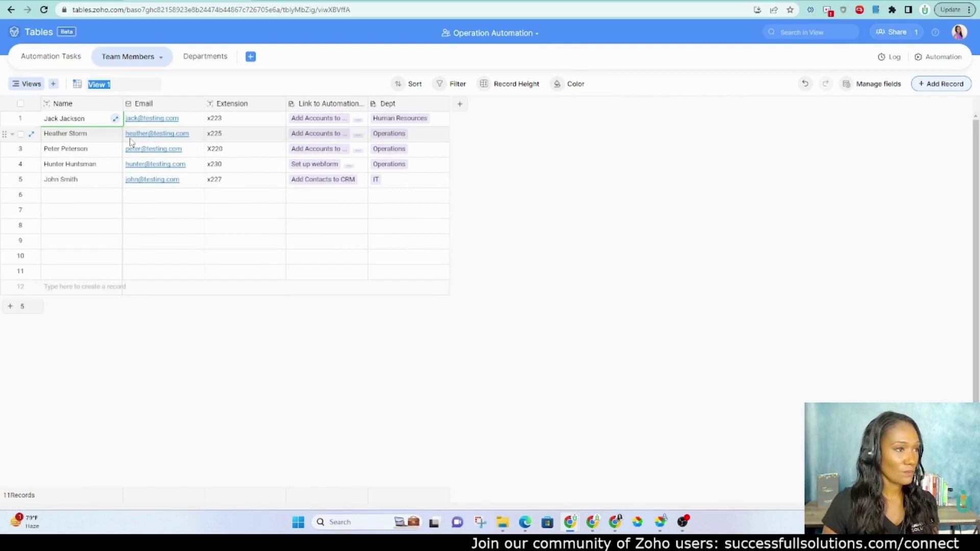
text(Operations)
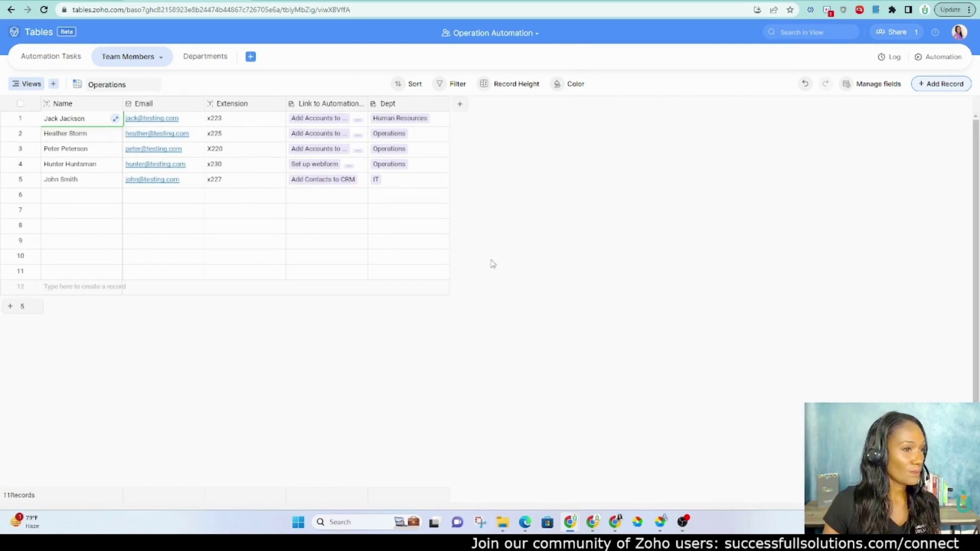
Filter the Operations view to Dept contains 'Opera'.
click(442, 85)
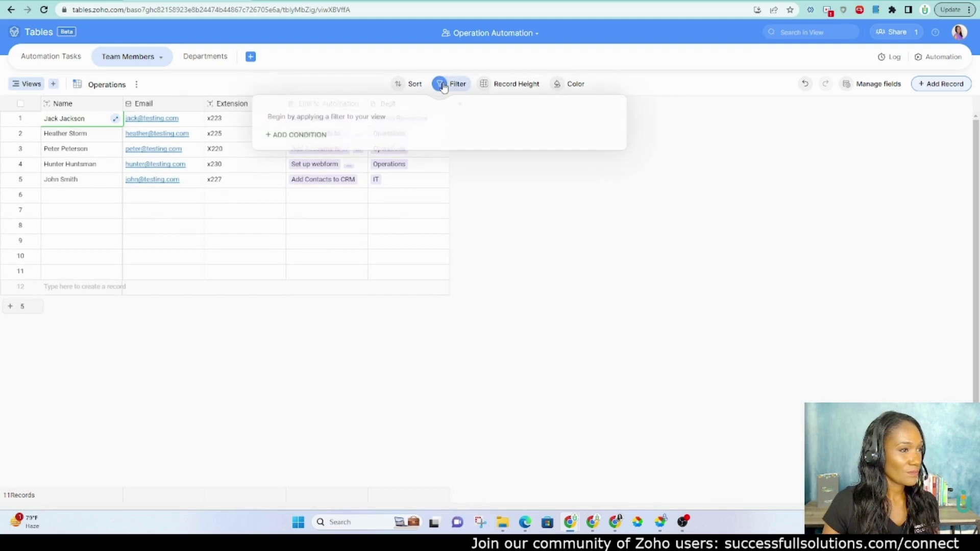
click(307, 135)
click(309, 121)
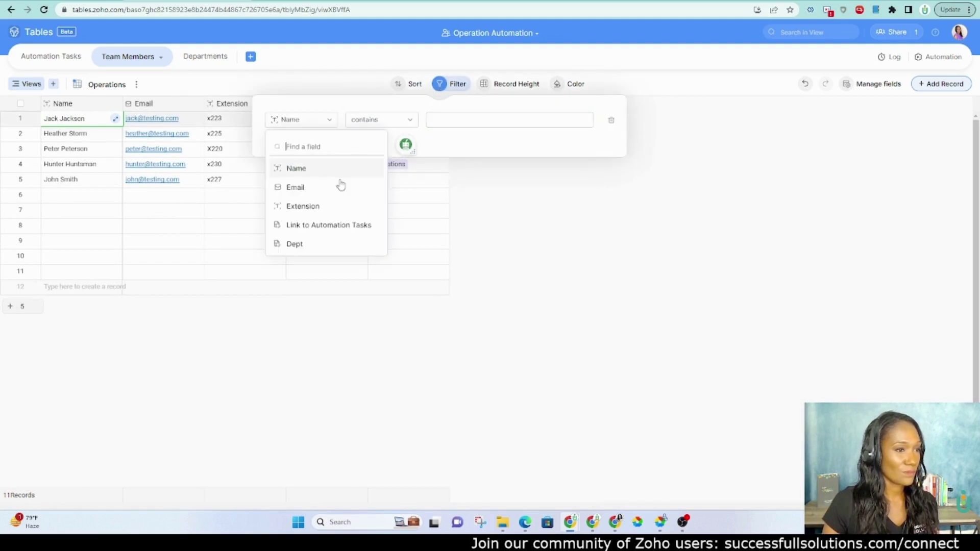
click(298, 245)
click(382, 120)
click(457, 122)
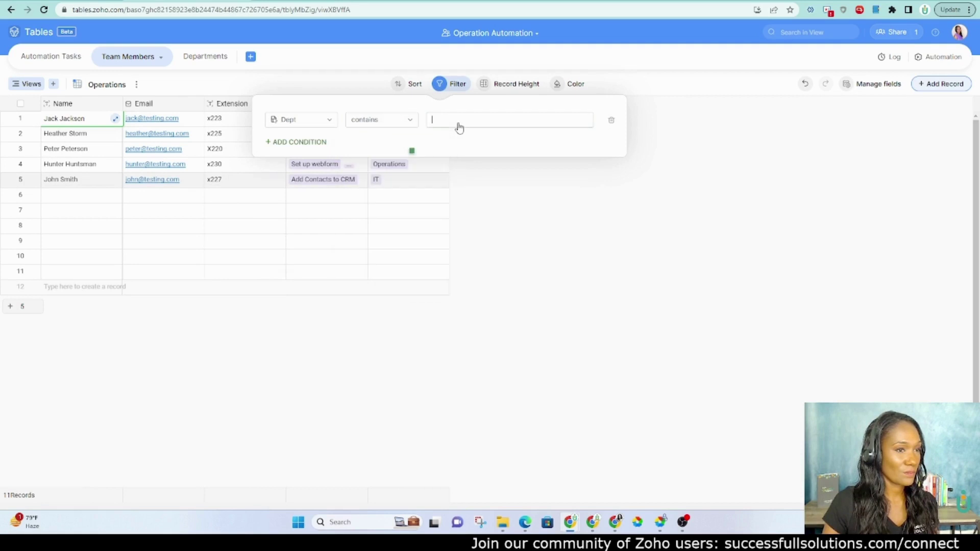
text(Operations)
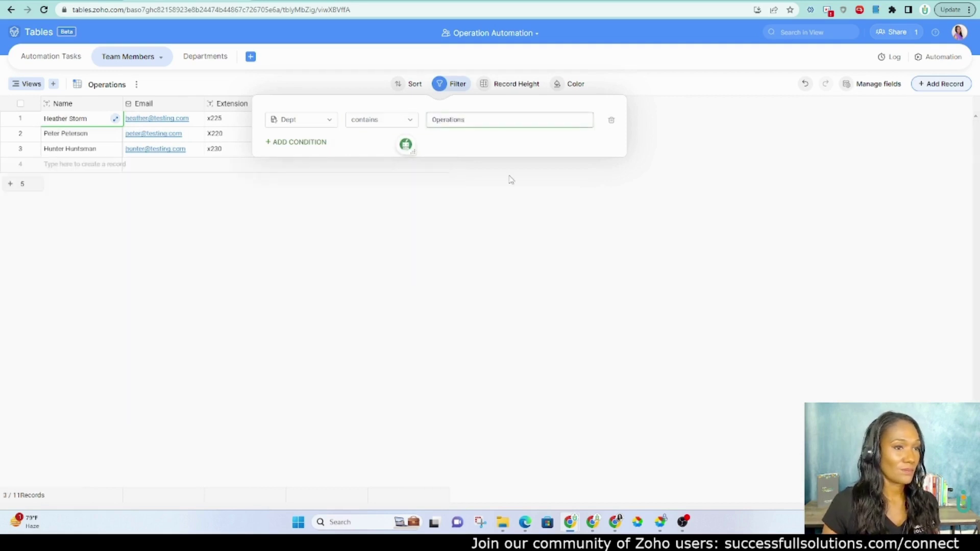
click(511, 180)
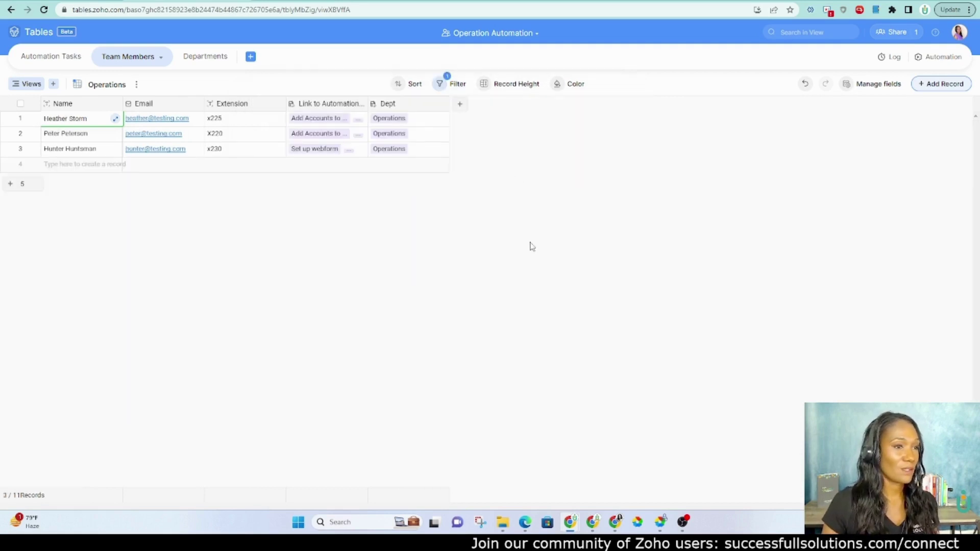
Switch to All Team Members and back to Operations to check the filter.
click(30, 84)
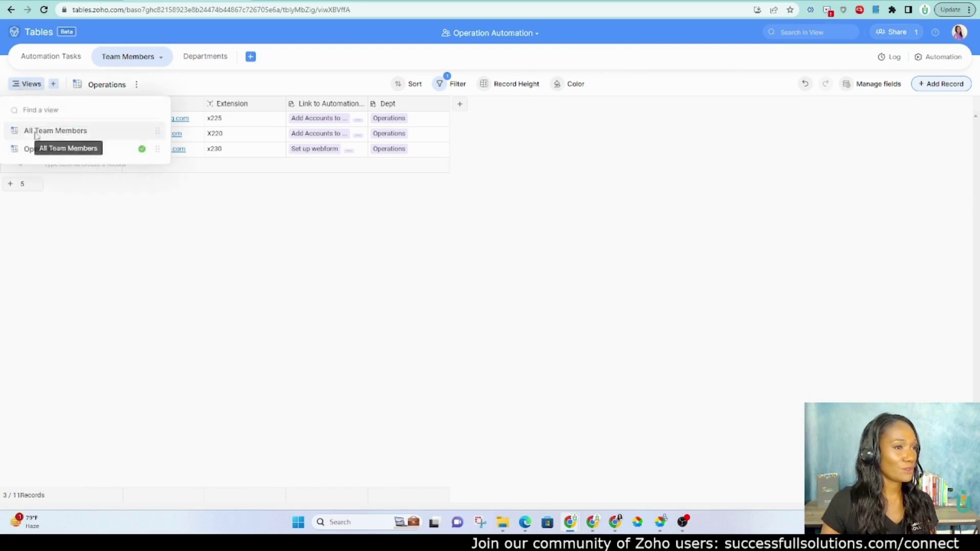
click(35, 130)
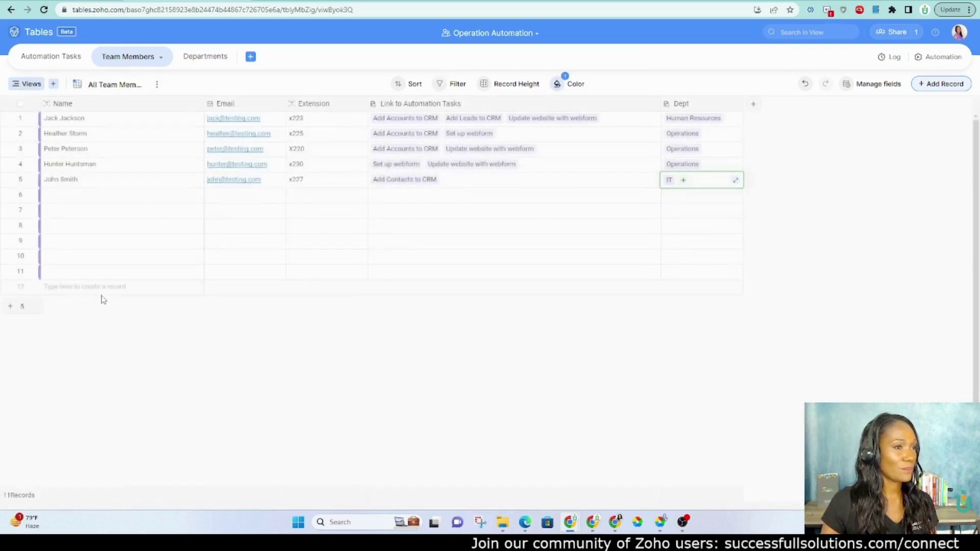
click(29, 85)
click(39, 150)
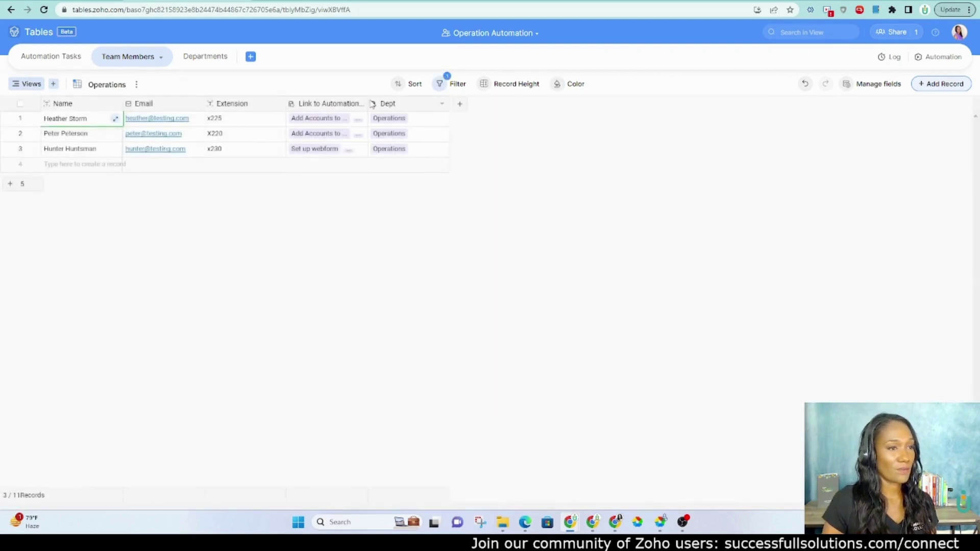
Widen the Link to Automation Tasks column so Heather's, Peter's and Hunter's task names show fully.
drag(374, 109, 484, 119)
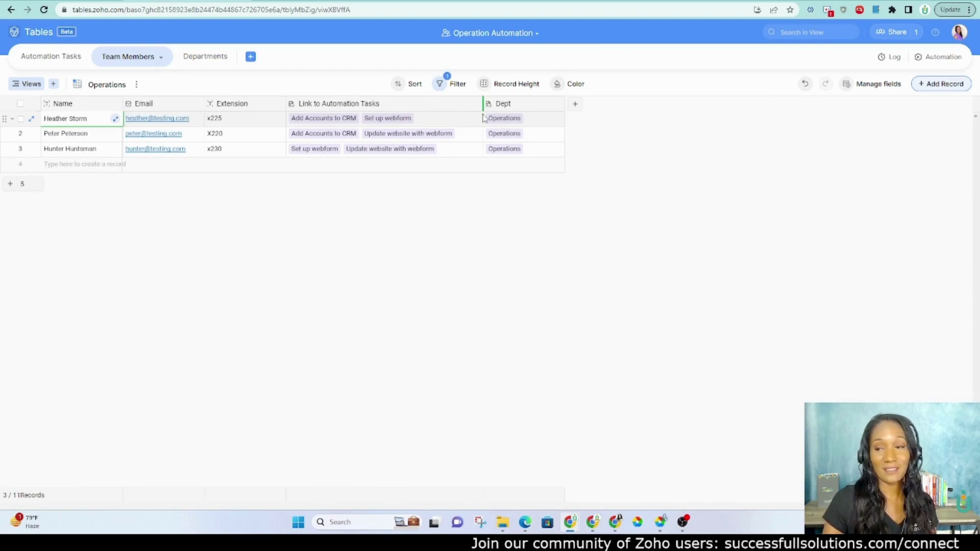